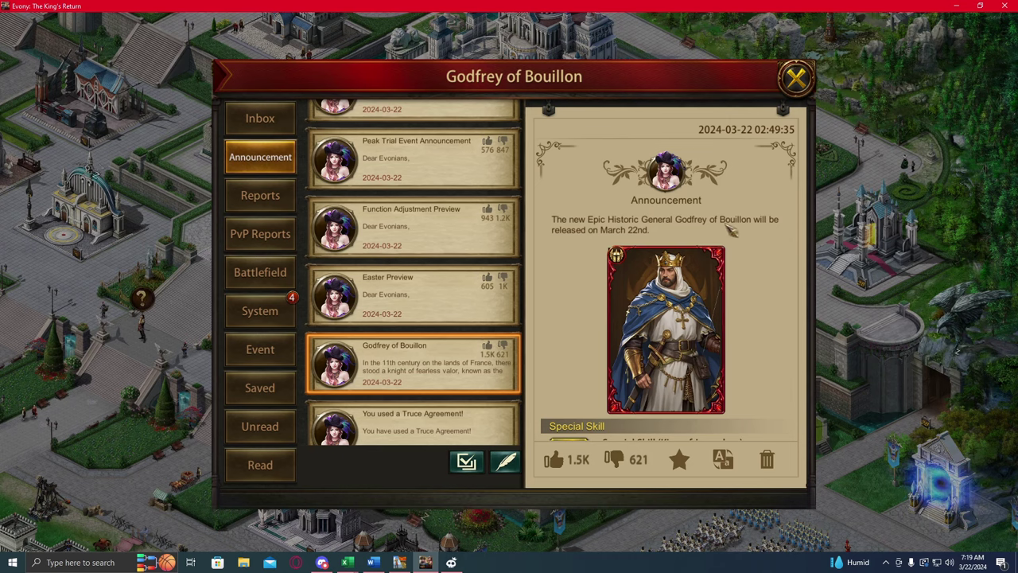
- Read the Godfrey of Bouillon announcement through to its closing note, including the special skill section, and return to its beginning
scroll(768, 230, "down", 2)
scroll(768, 230, "down", 10)
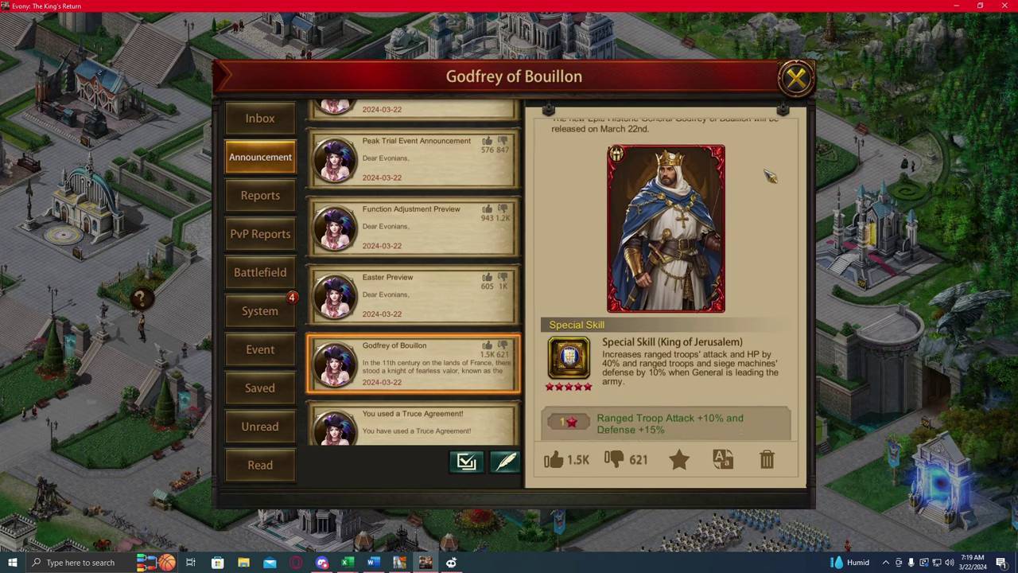
scroll(762, 247, "down", 10)
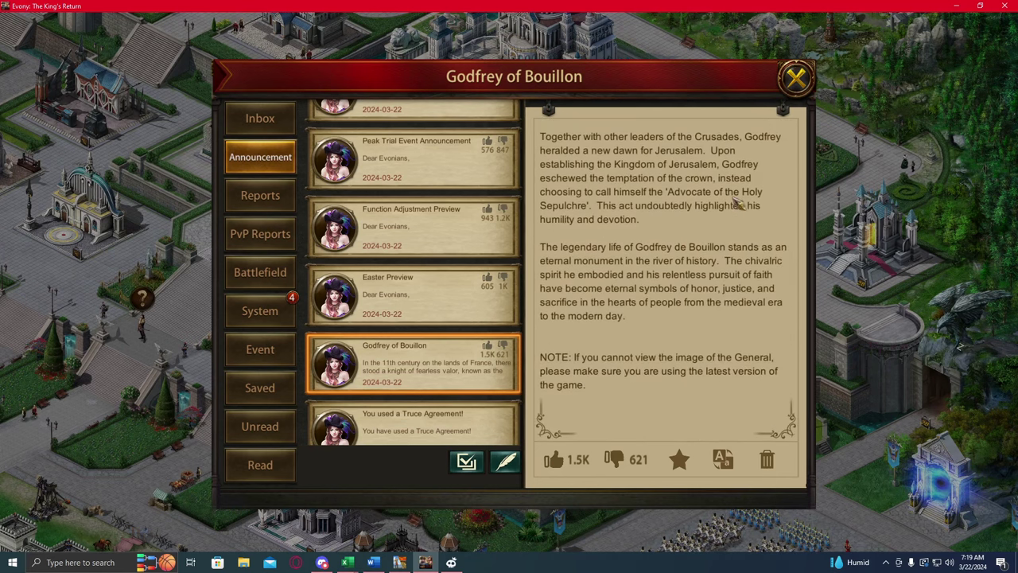
scroll(753, 234, "up", 20)
scroll(725, 431, "up", 2)
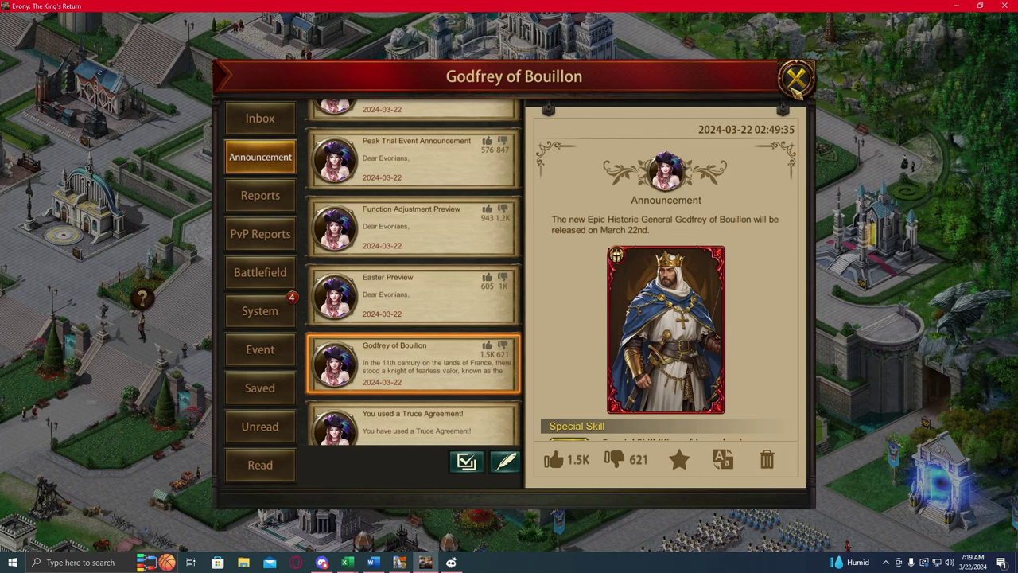
- Close the mail and examine the Peak Trial event's required generals and Stage 2 rewards among the Valuable Events
left_click(795, 79)
left_click_drag(419, 520, 502, 460)
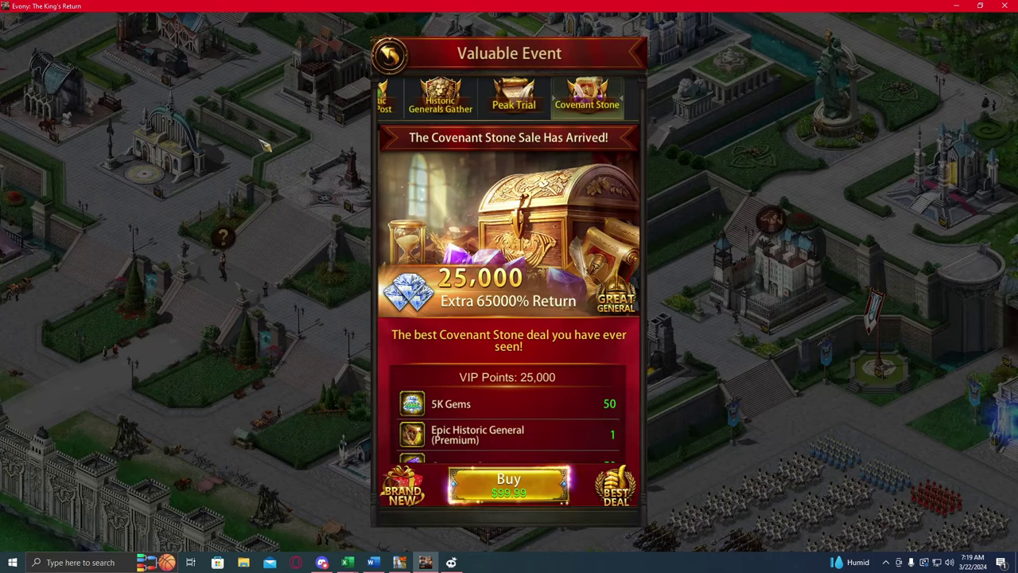
left_click(519, 102)
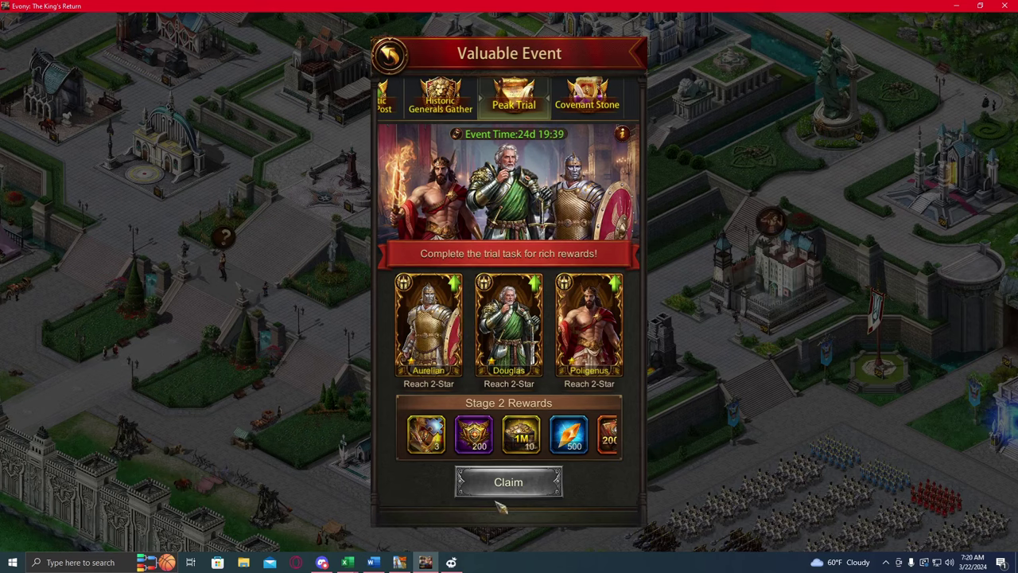
left_click_drag(595, 444, 580, 441)
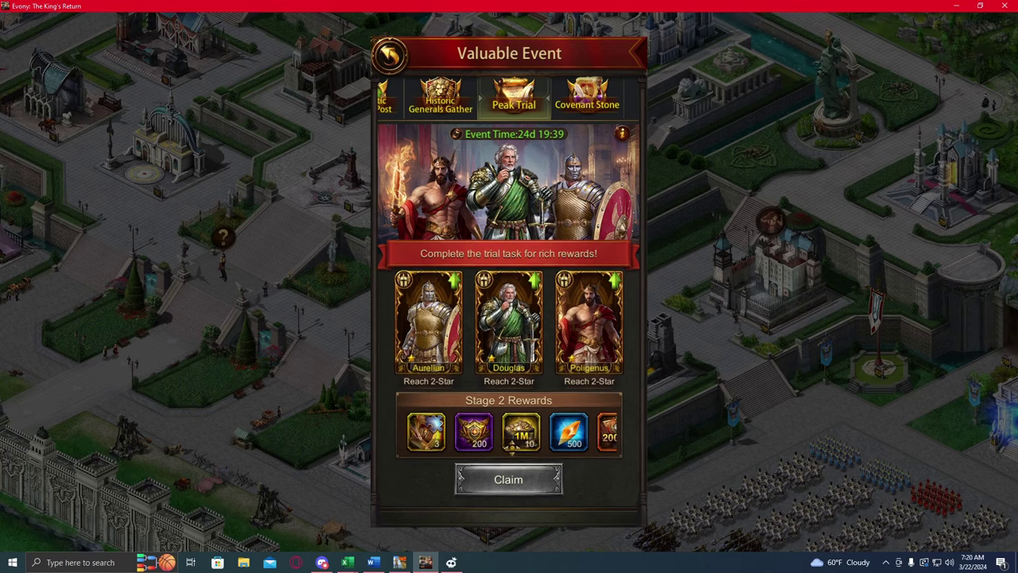
left_click_drag(492, 441, 468, 441)
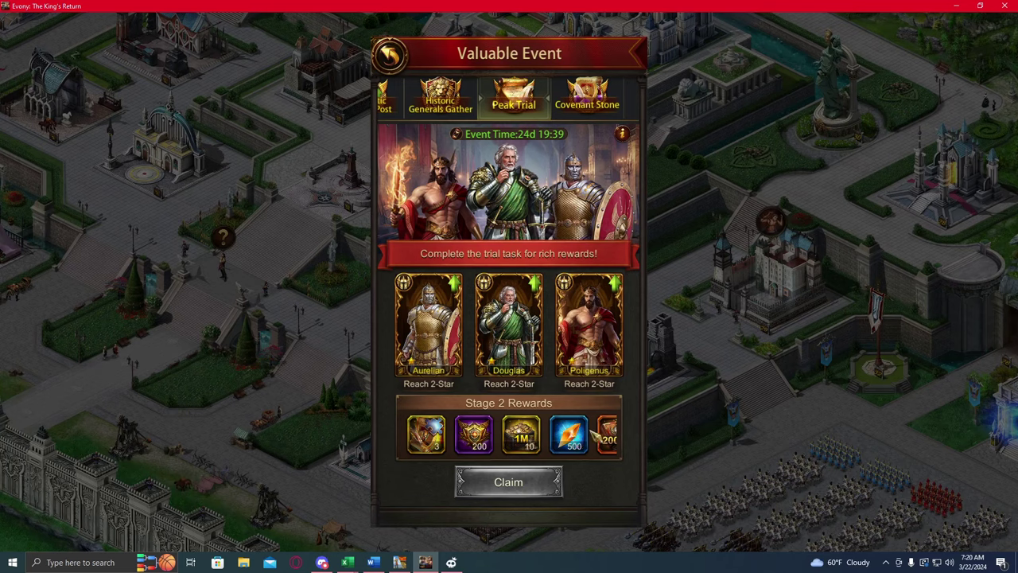
left_click_drag(595, 434, 608, 451)
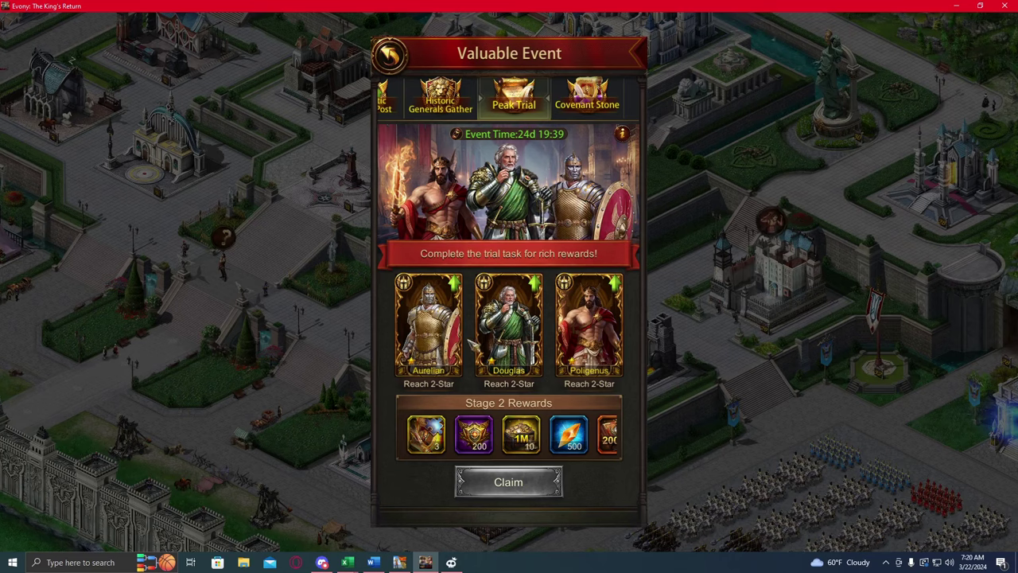
mouse_move(572, 431)
left_mouse_down()
mouse_move(557, 435)
mouse_move(575, 432)
left_mouse_up()
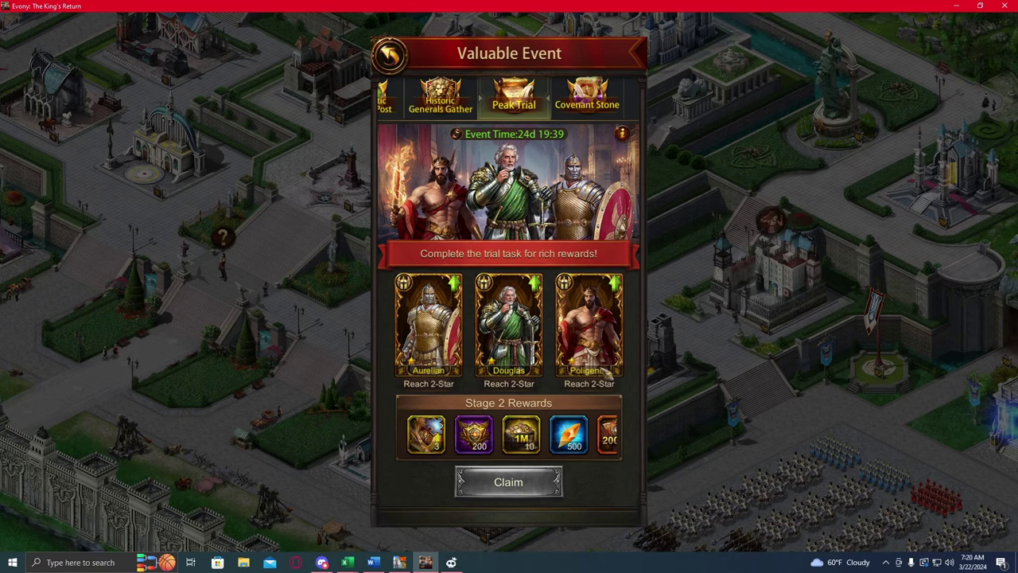
left_click_drag(609, 455, 566, 449)
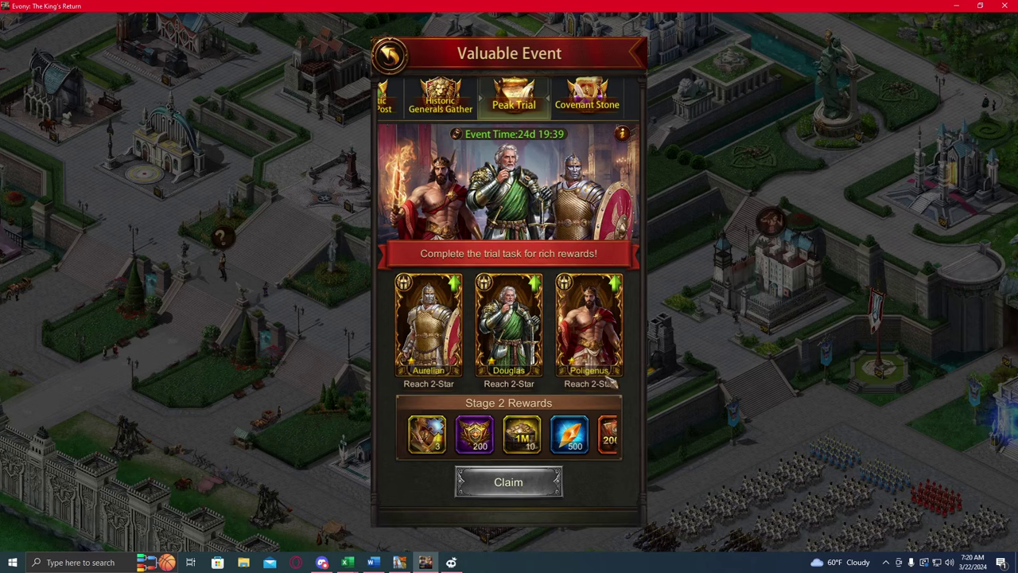
- Open the Historic Generals Gather event and look through its redeemable generals and items
left_click_drag(429, 102, 463, 102)
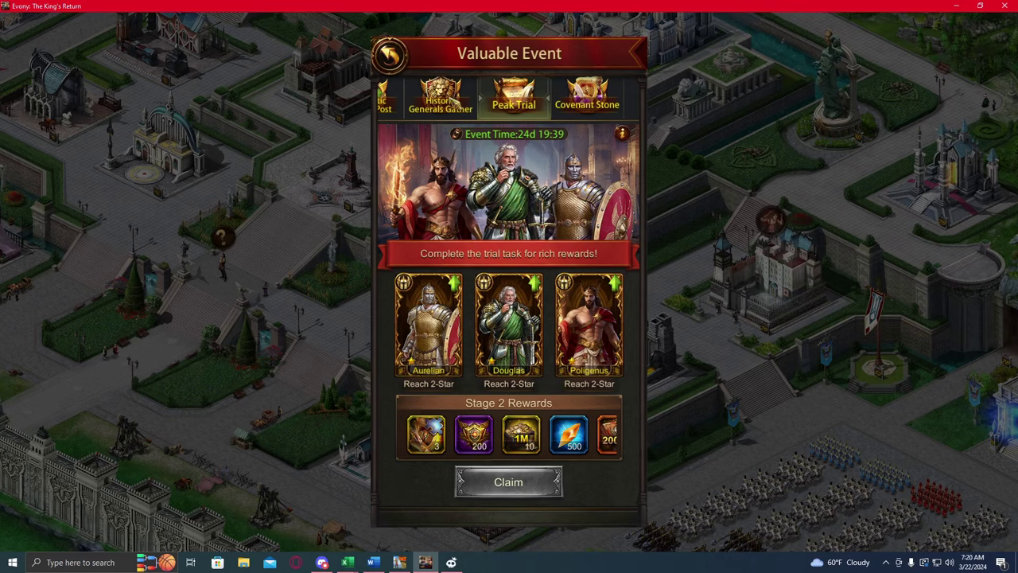
left_click(441, 97)
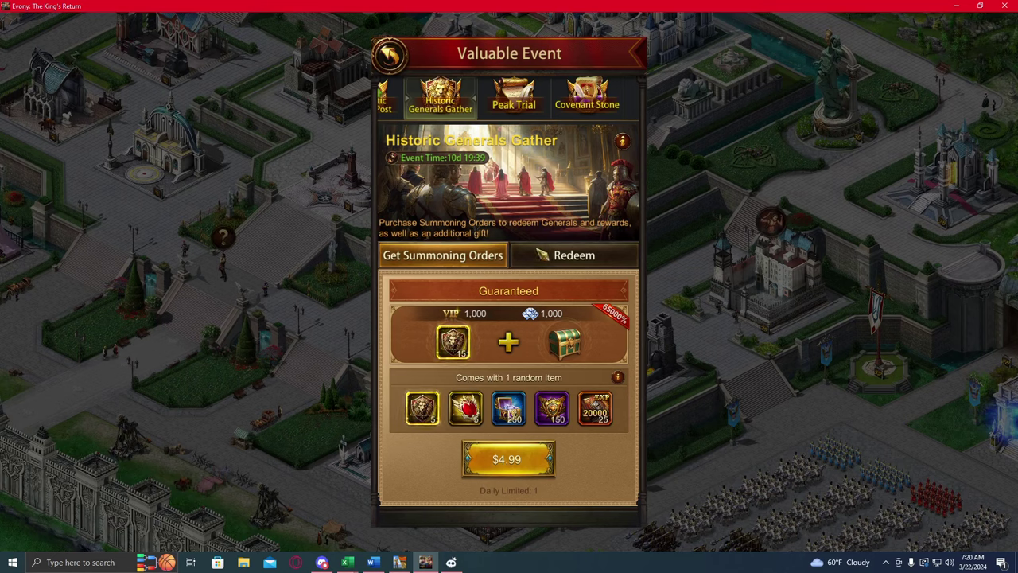
left_click(542, 254)
scroll(561, 378, "down", 2)
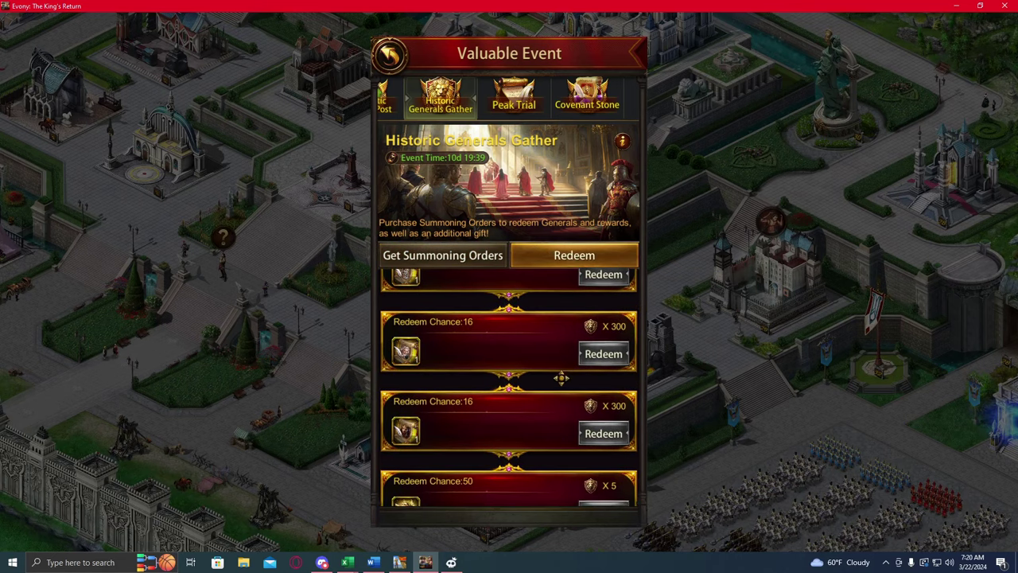
scroll(560, 378, "up", 2)
scroll(525, 342, "down", 5)
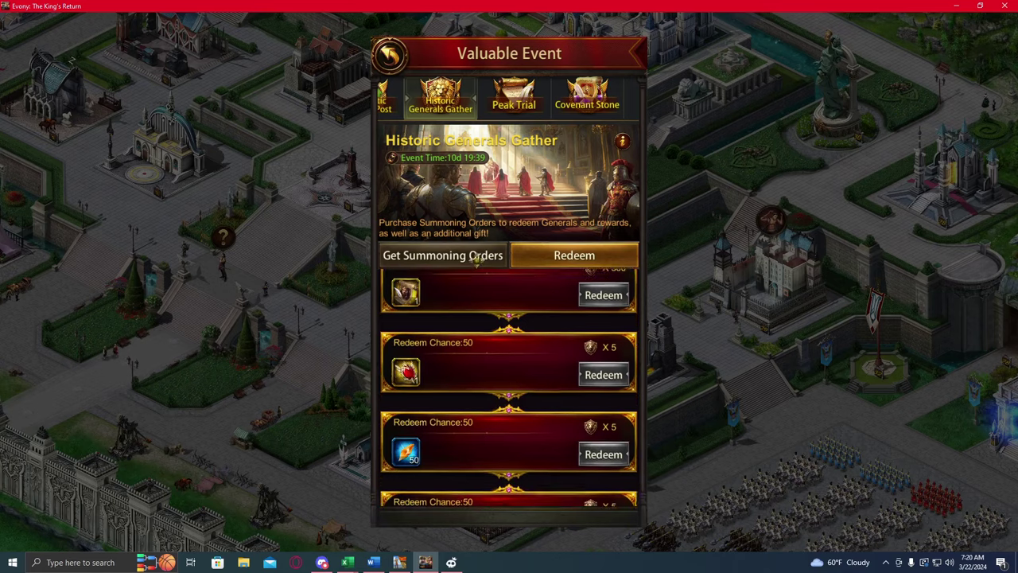
scroll(517, 320, "up", 5)
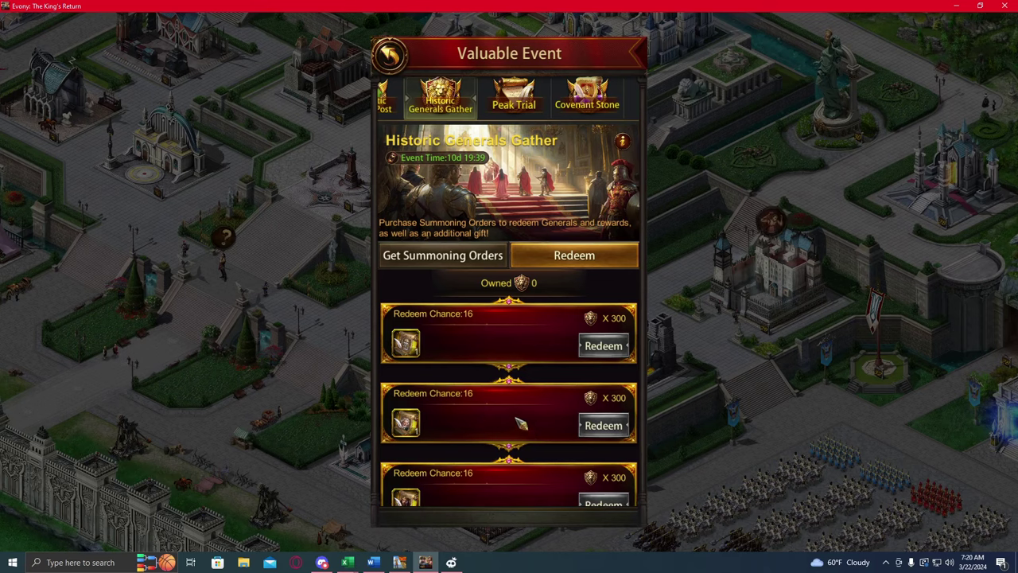
scroll(509, 427, "down", 1)
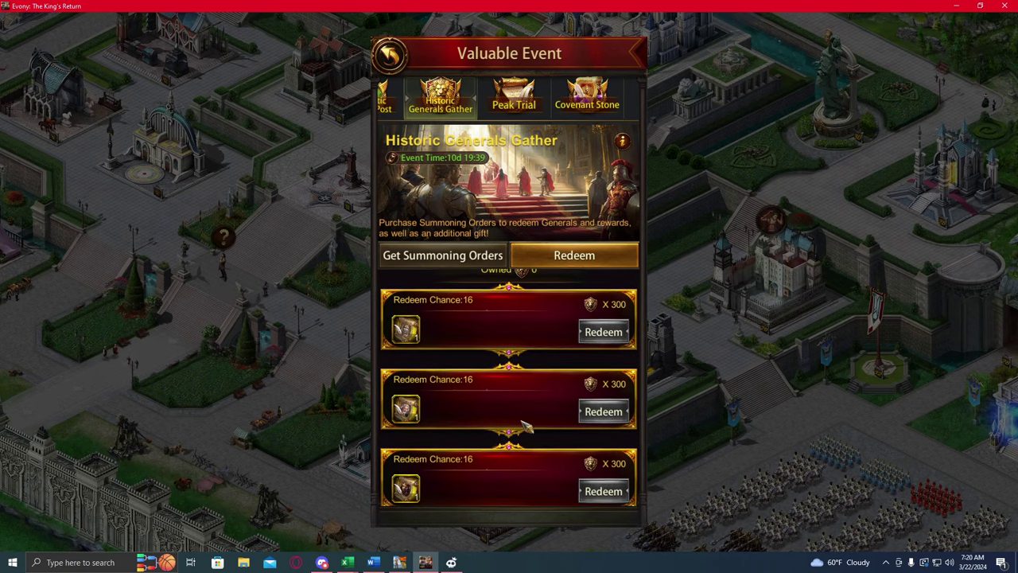
- Open the Trial of Knights event and examine the generals offered in its redemption list
scroll(519, 103, "up", 5)
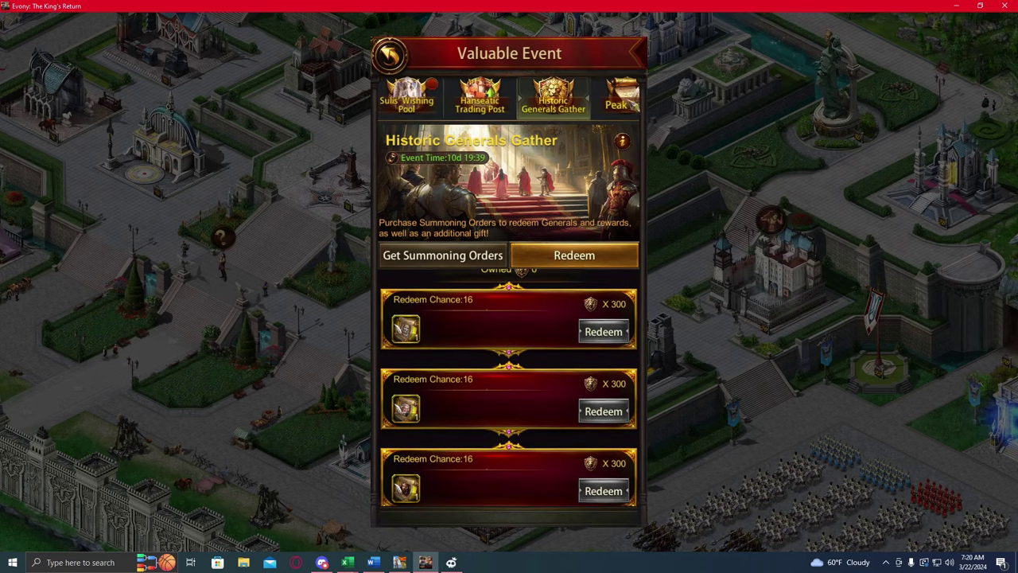
scroll(518, 104, "up", 4)
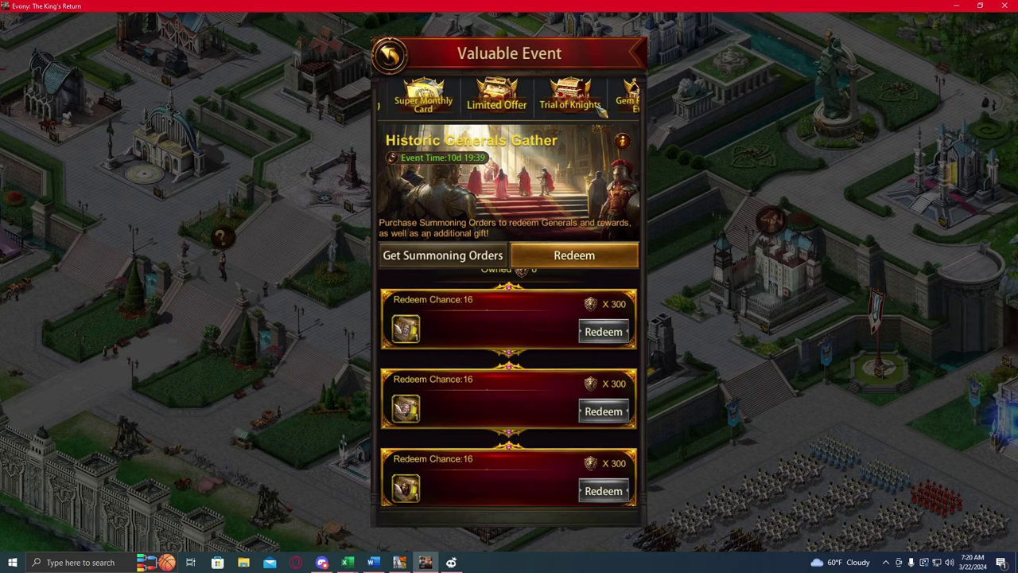
left_click(583, 95)
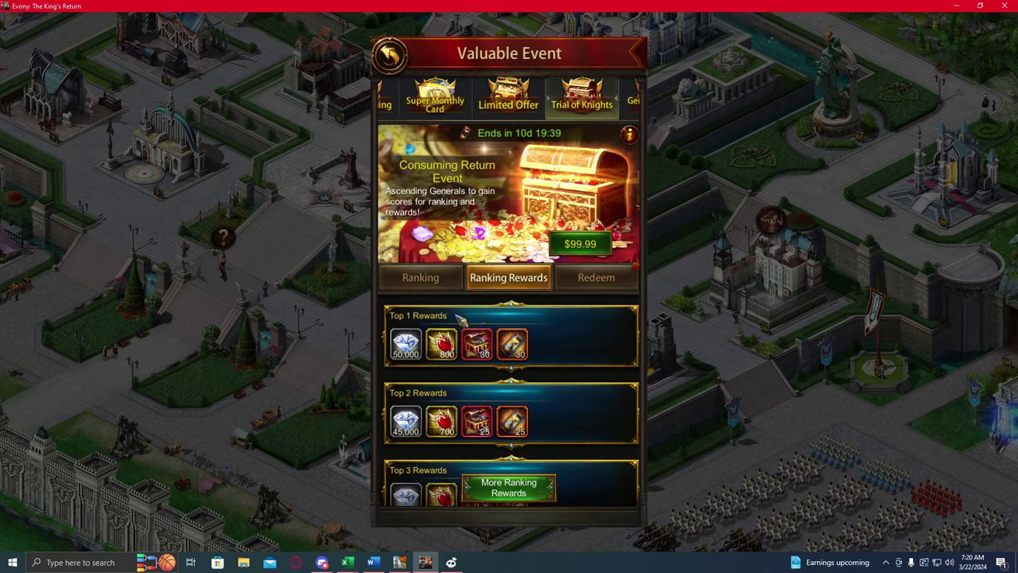
left_click(577, 278)
left_click_drag(499, 416, 504, 321)
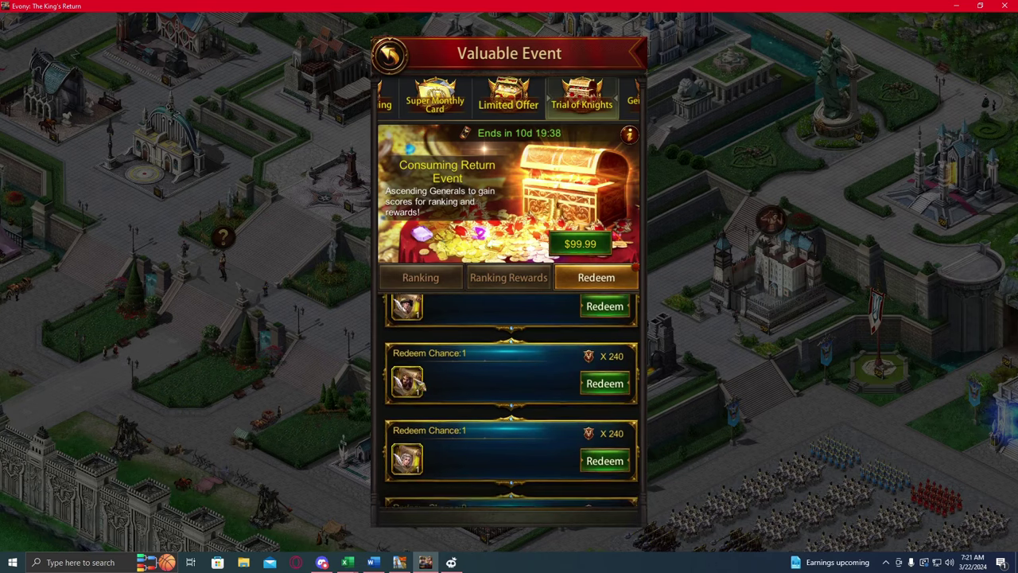
left_click_drag(425, 390, 426, 426)
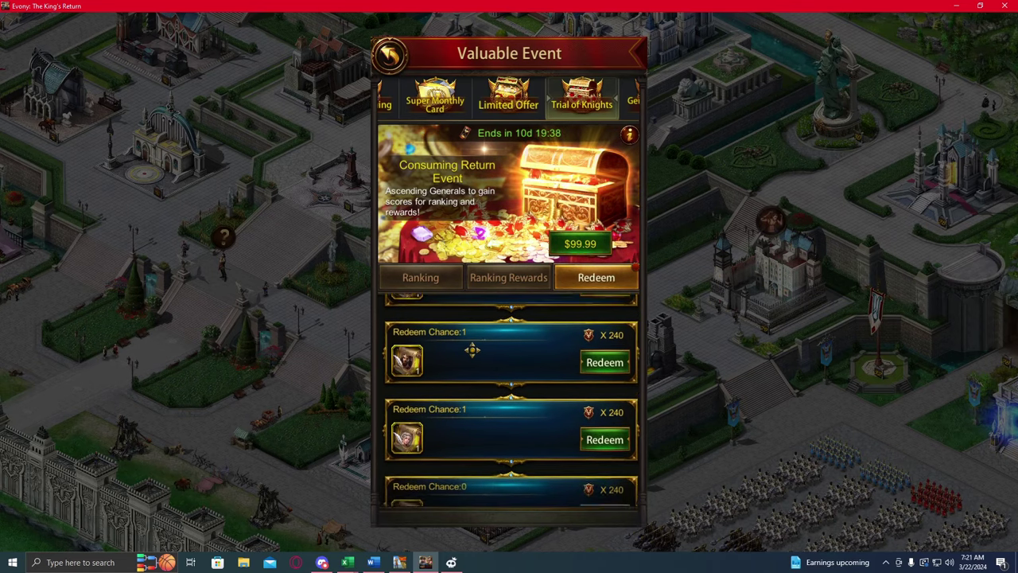
scroll(513, 478, "up", 5)
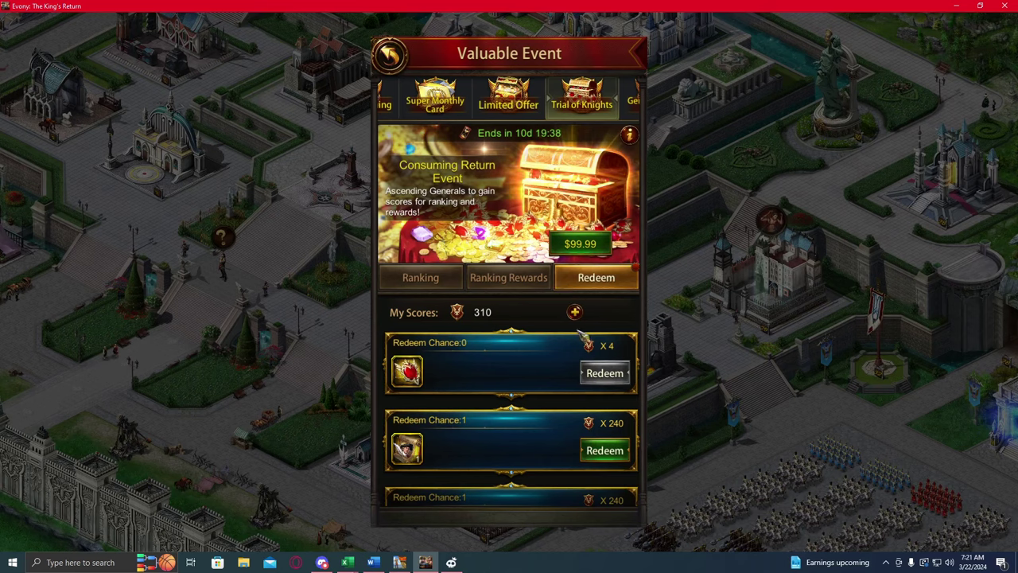
left_click_drag(499, 513, 538, 366)
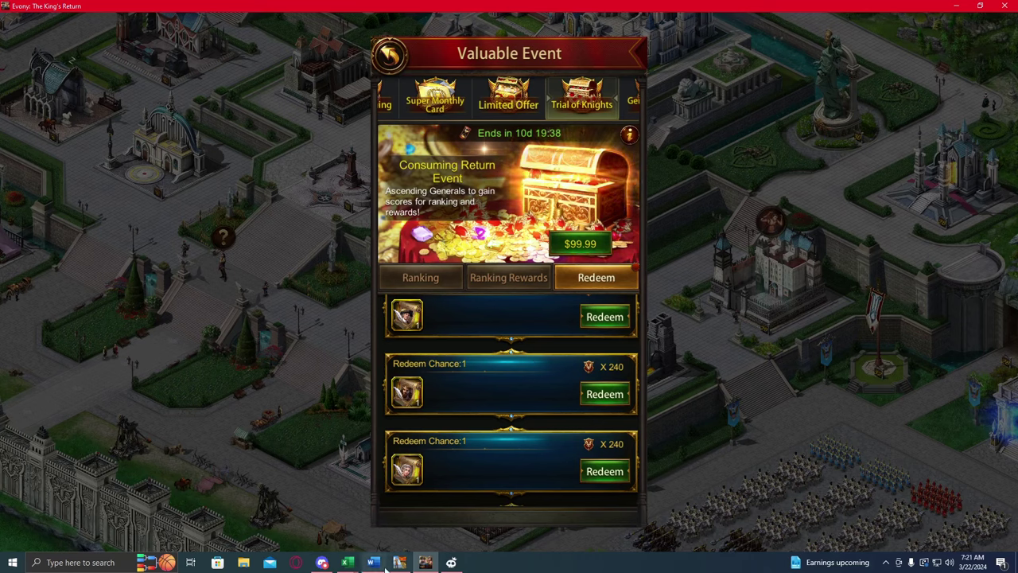
- Switch to the Ground Stats workbook in Excel and compare the Premium generals' totals, checking Elise's Total ATK and Aurelian's Total HP
mouse_move(354, 563)
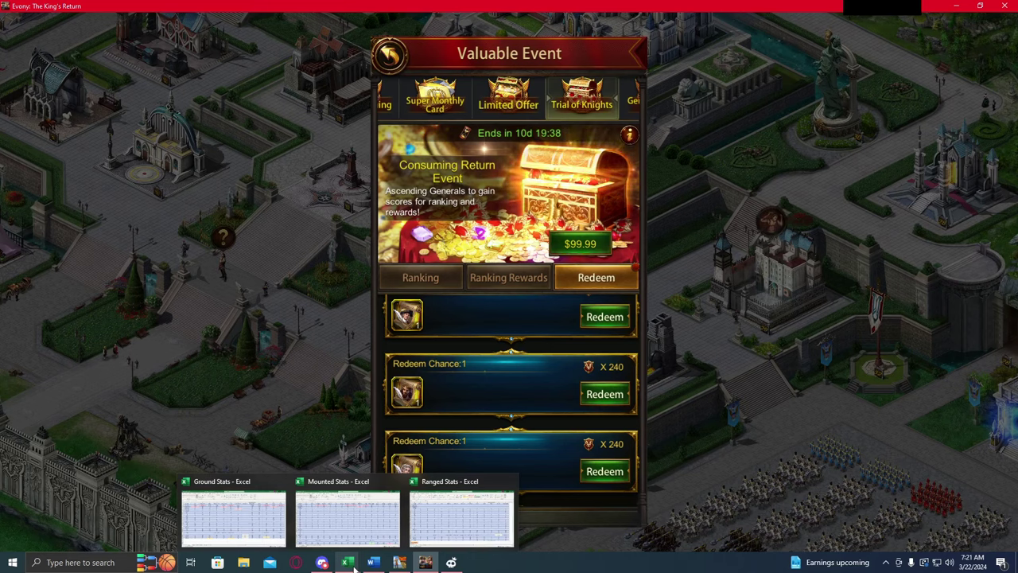
left_click(356, 563)
left_click_drag(700, 534, 844, 522)
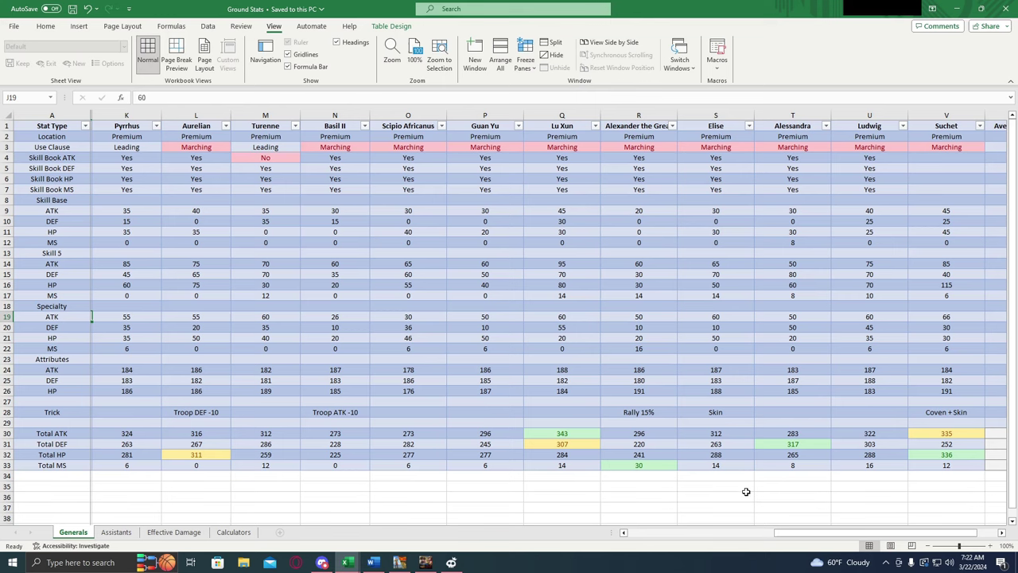
left_click(719, 433)
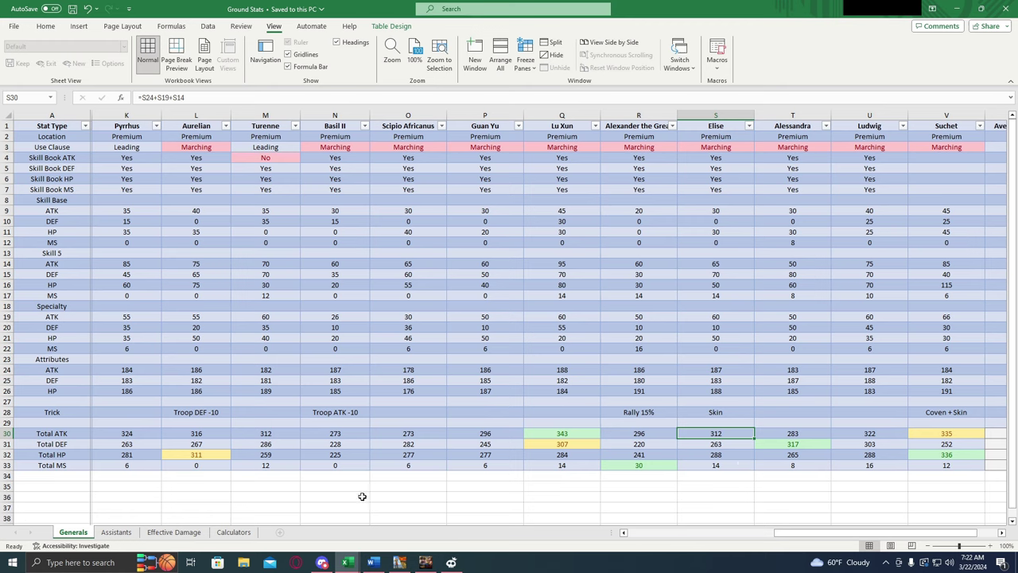
left_click(214, 455)
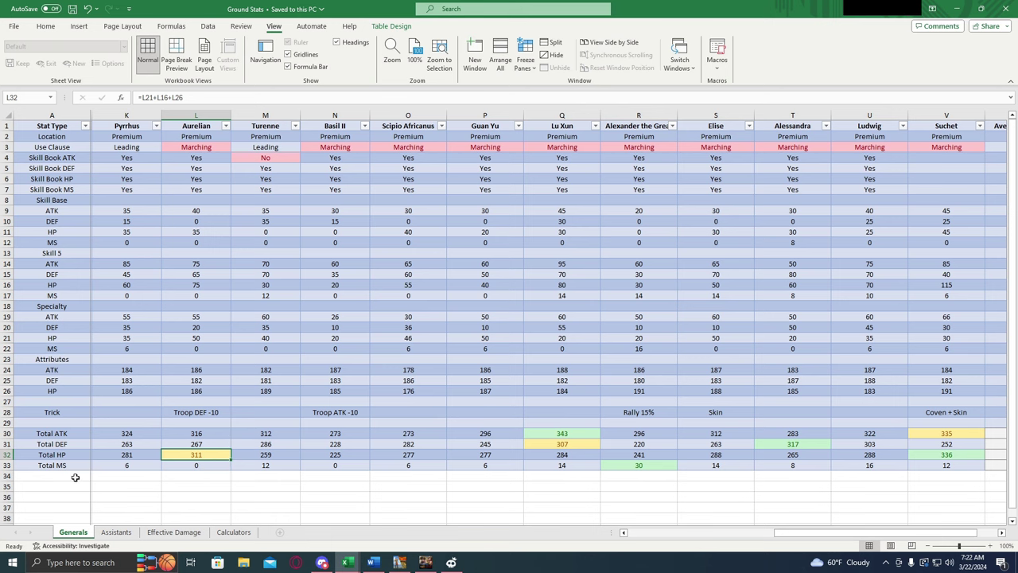
- Review the generals' assistant totals on the Assistants sheet, checking Aurelian's Total ATK
left_click(117, 532)
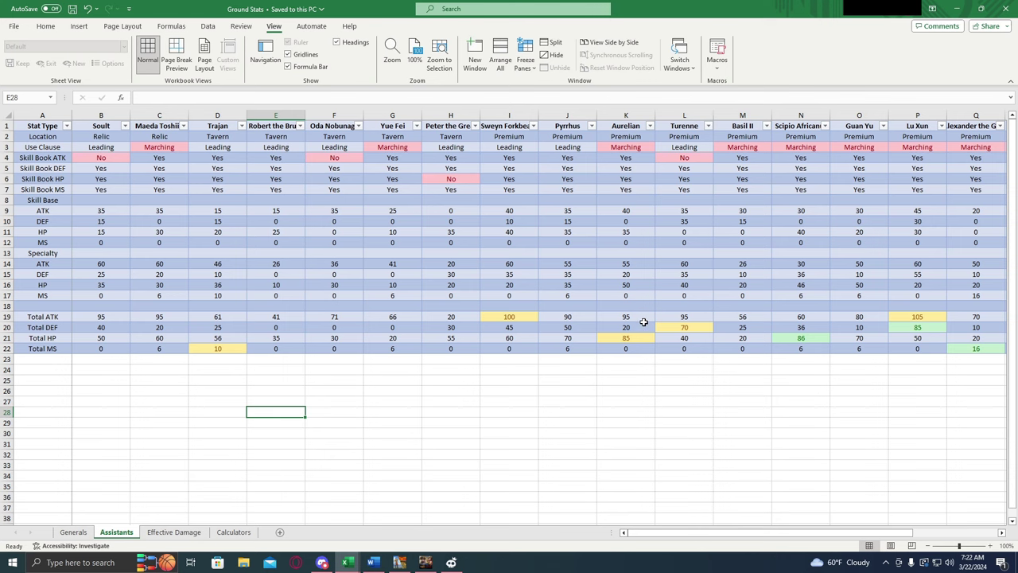
left_click(643, 320)
left_click_drag(703, 530, 767, 532)
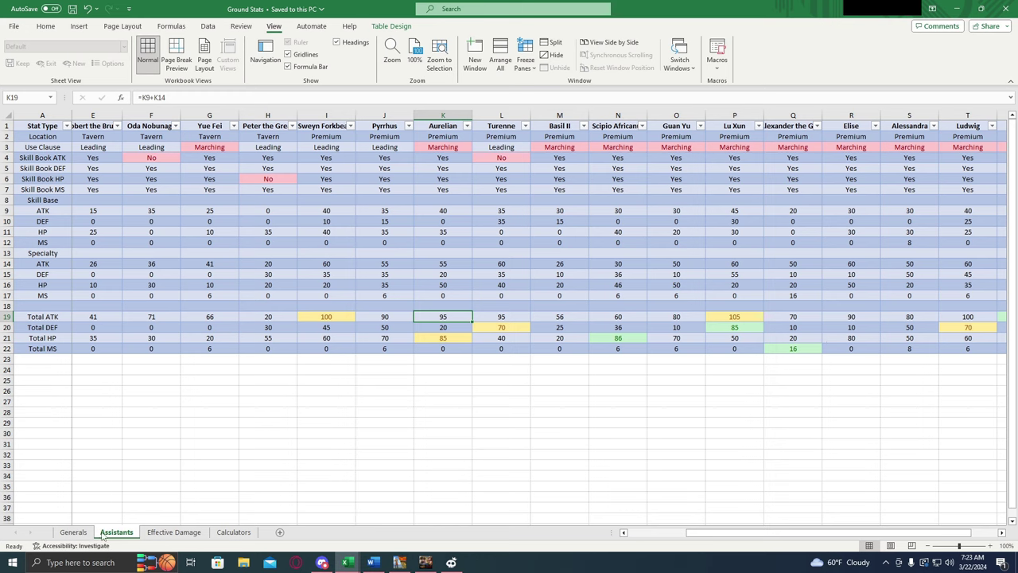
- Compare Elise, Aurelian, Trajan and Yue Fei in the general K40 2000% ranking on the Effective Damage sheet
left_click(173, 533)
left_click_drag(762, 535, 733, 537)
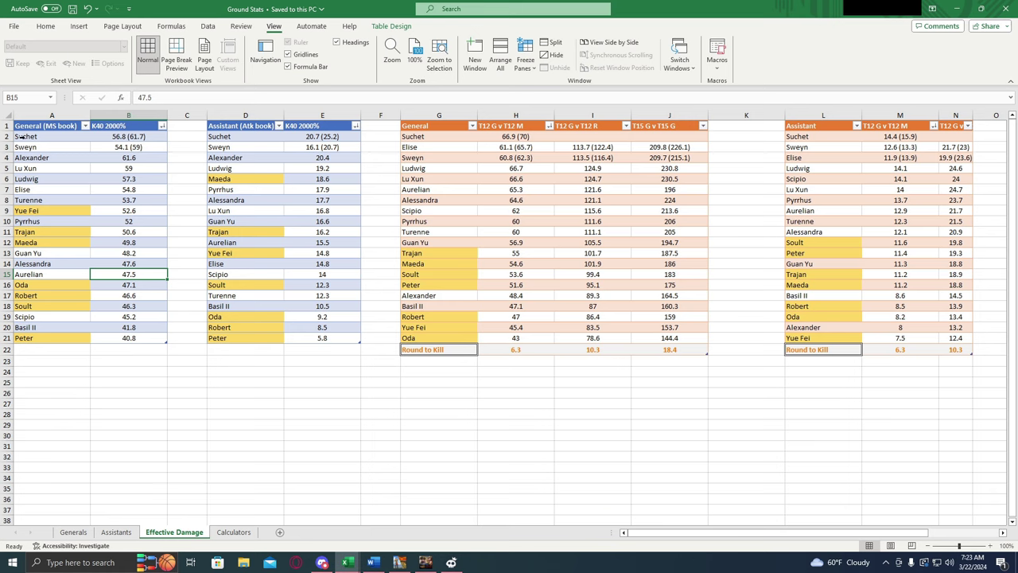
left_click(48, 191)
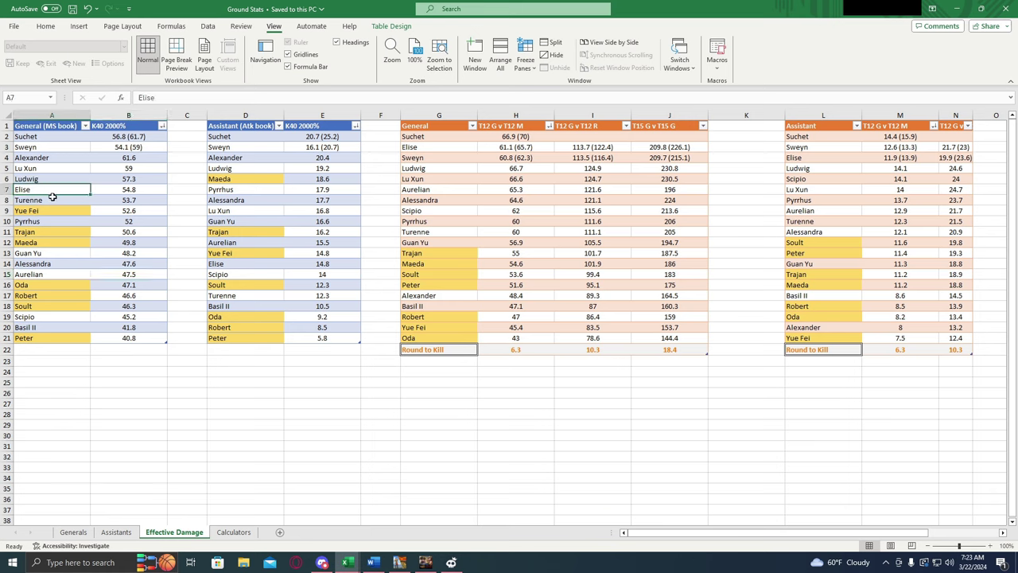
left_click(40, 275)
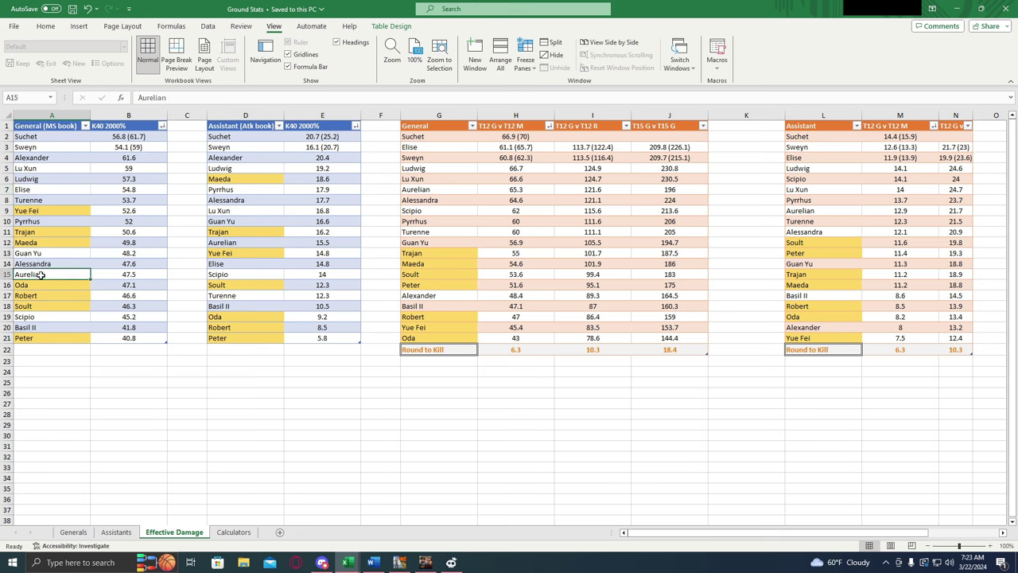
left_click(45, 232)
left_click(55, 210)
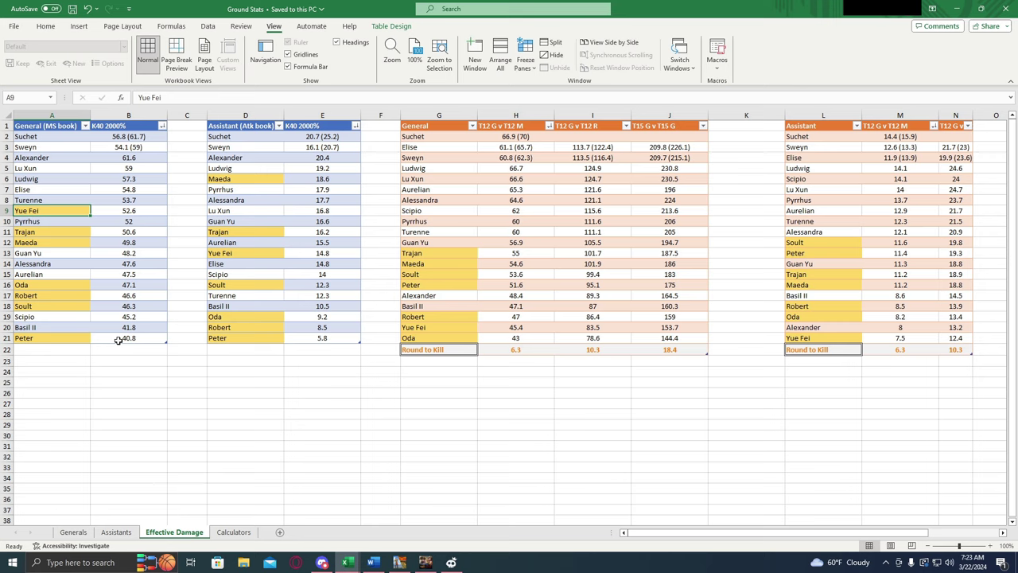
left_click(49, 188)
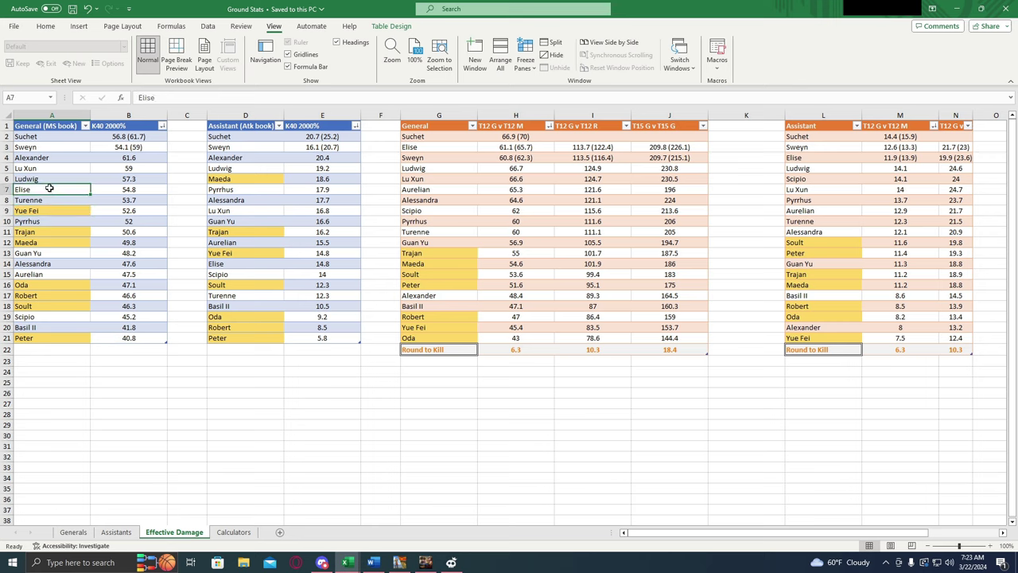
left_click(40, 276)
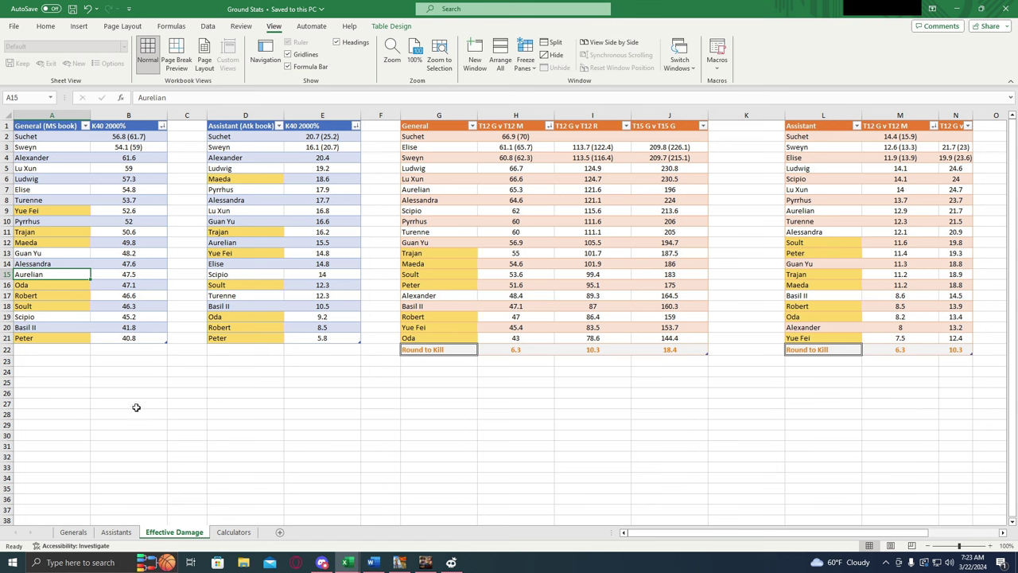
- Return to the Generals sheet, close the Ground Stats workbook and switch to the Mounted Stats workbook
left_click(73, 532)
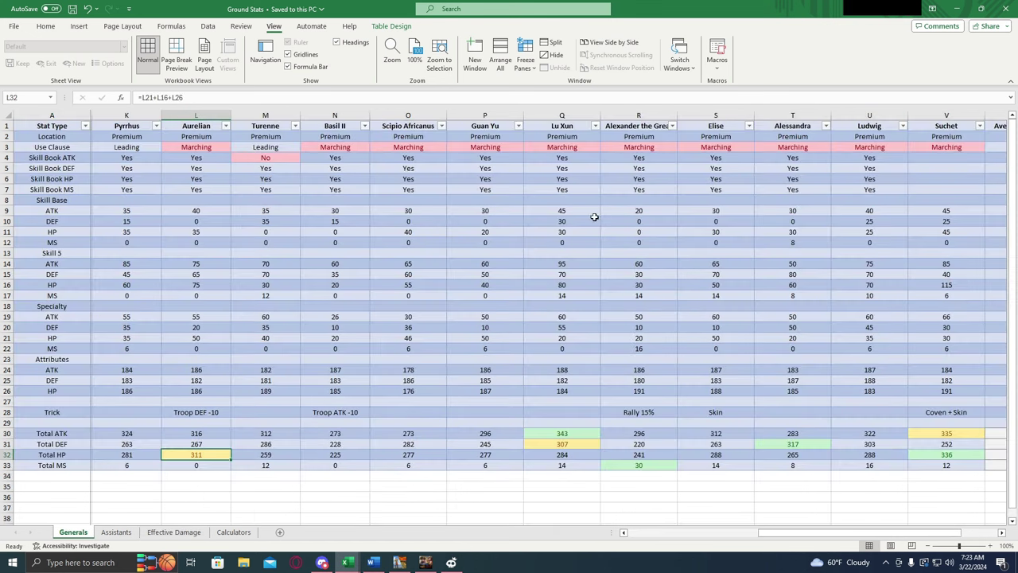
left_click(1005, 8)
mouse_move(347, 562)
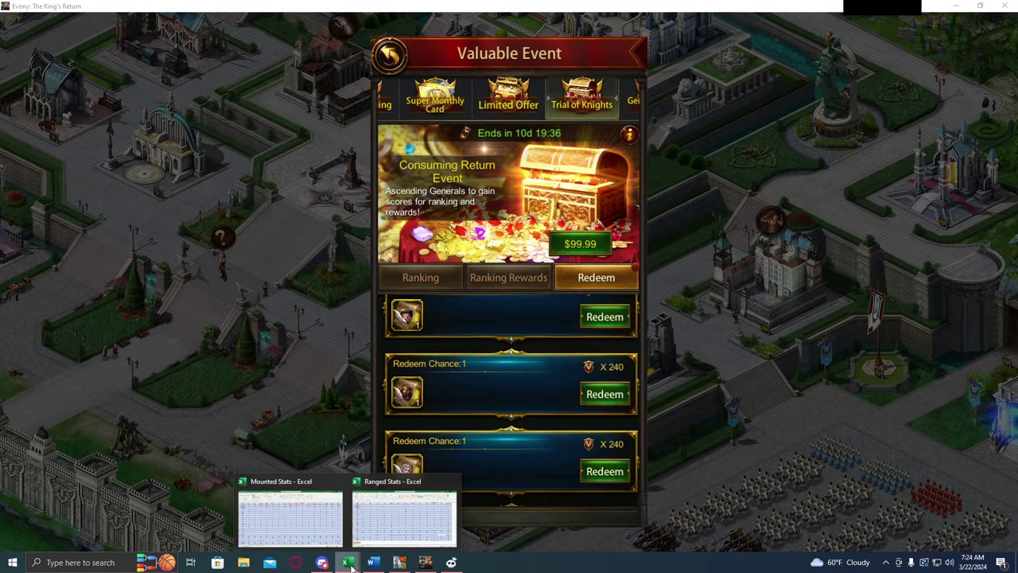
left_click(329, 510)
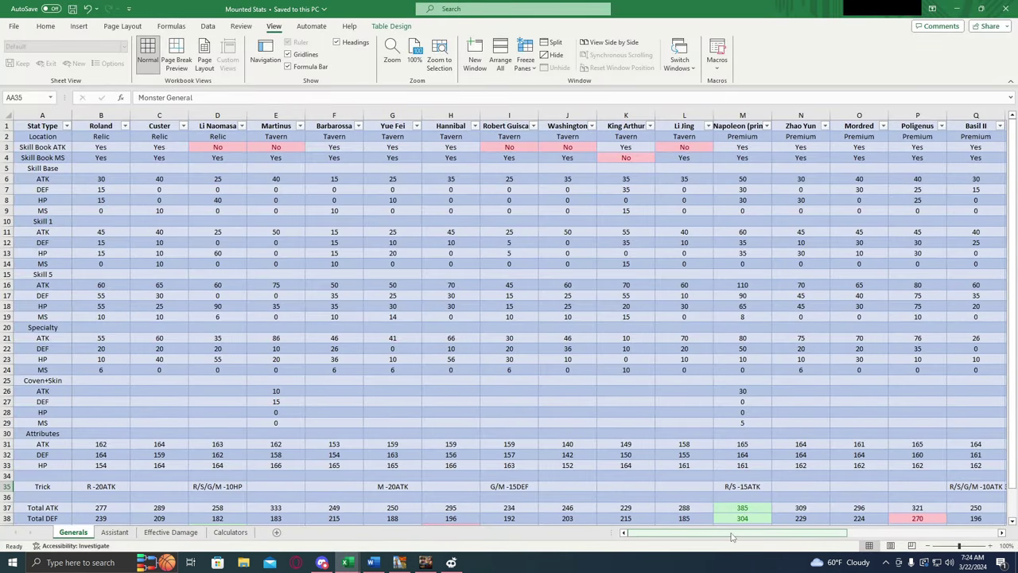
- Review the mounted generals' totals on the Generals sheet, checking Laudon's Total ATK against the other Premium generals
left_click_drag(732, 532, 882, 515)
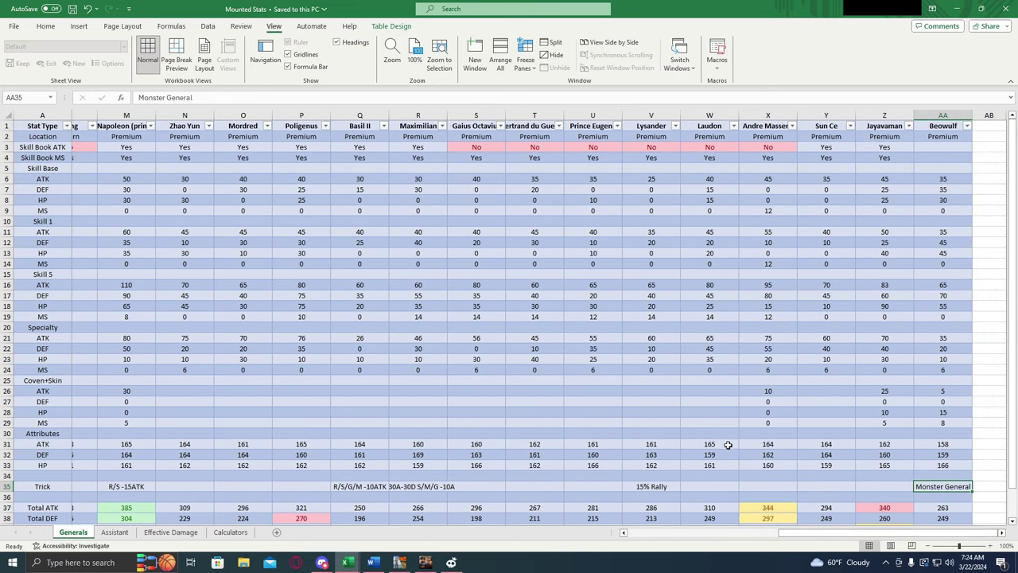
scroll(727, 446, "down", 1)
left_click(721, 475)
left_click_drag(792, 531, 783, 532)
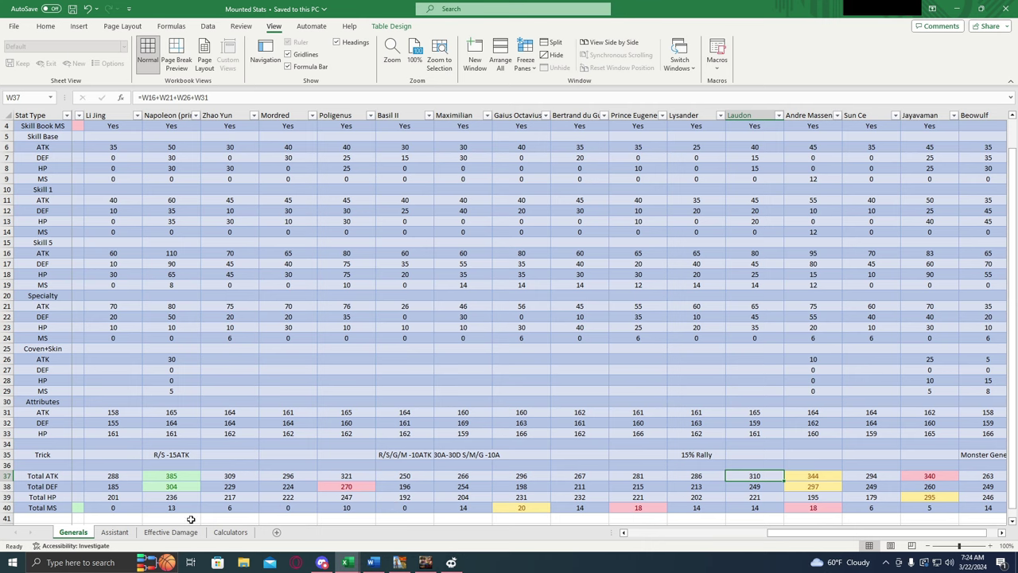
- Sort the general ranking on the Effective Damage sheet by K40, 2500%, 3.05M from largest to smallest
left_click(170, 531)
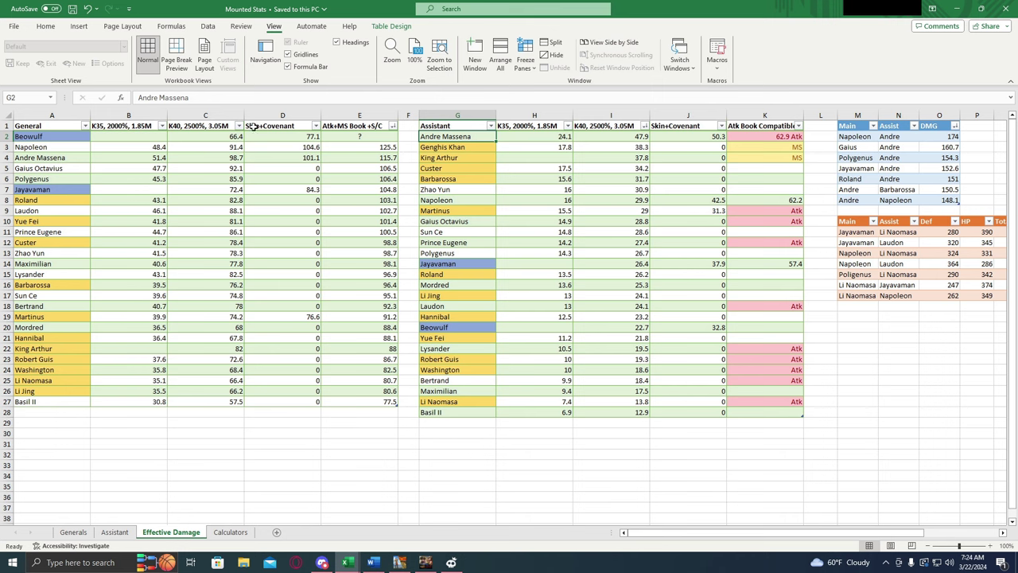
left_click(239, 126)
left_click(159, 157)
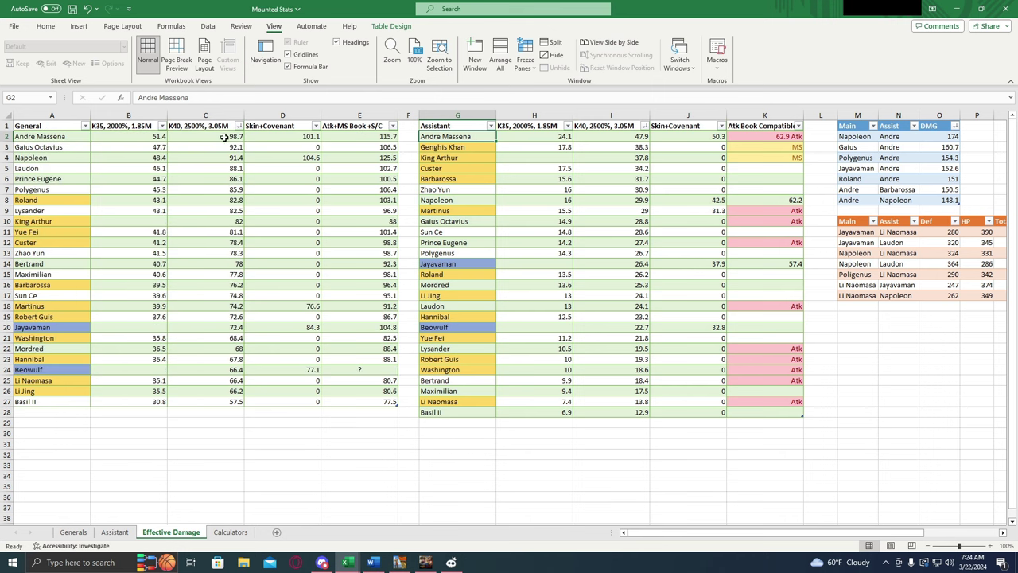
- Compare Laudon's and Polygenus's K40, 2500%, 3.05M damage in the general ranking
left_click(55, 190)
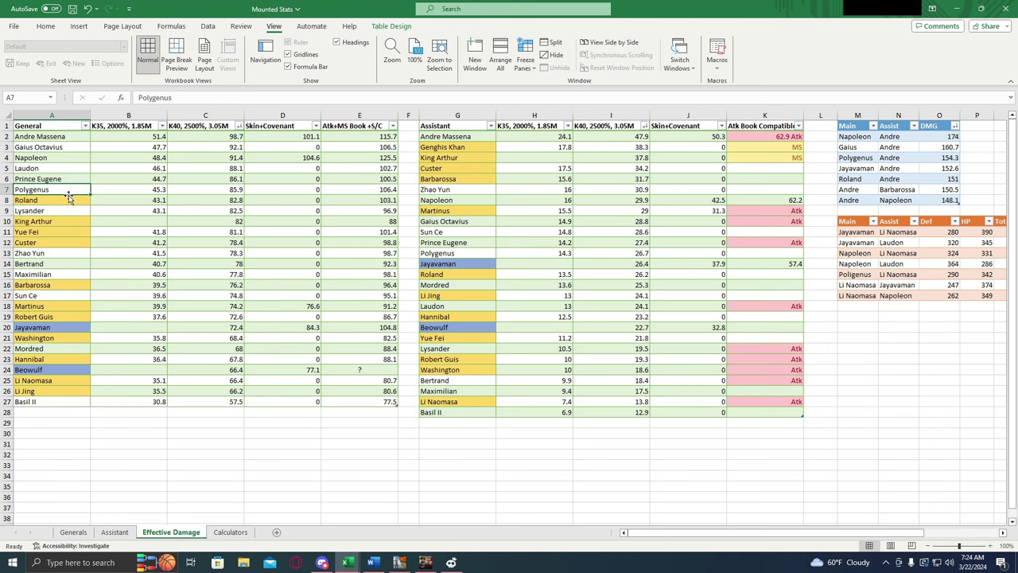
left_click(44, 168)
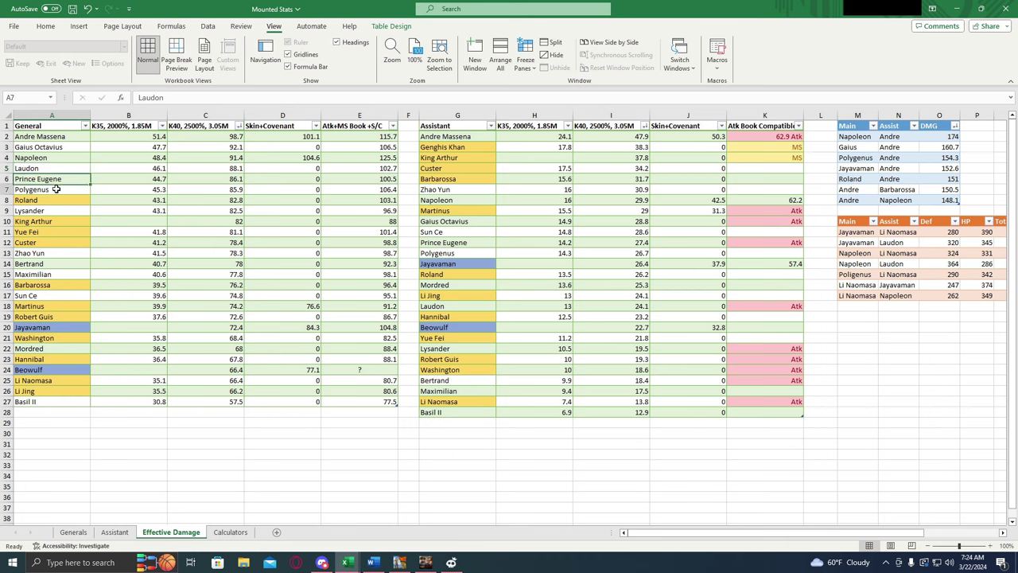
left_click(205, 172)
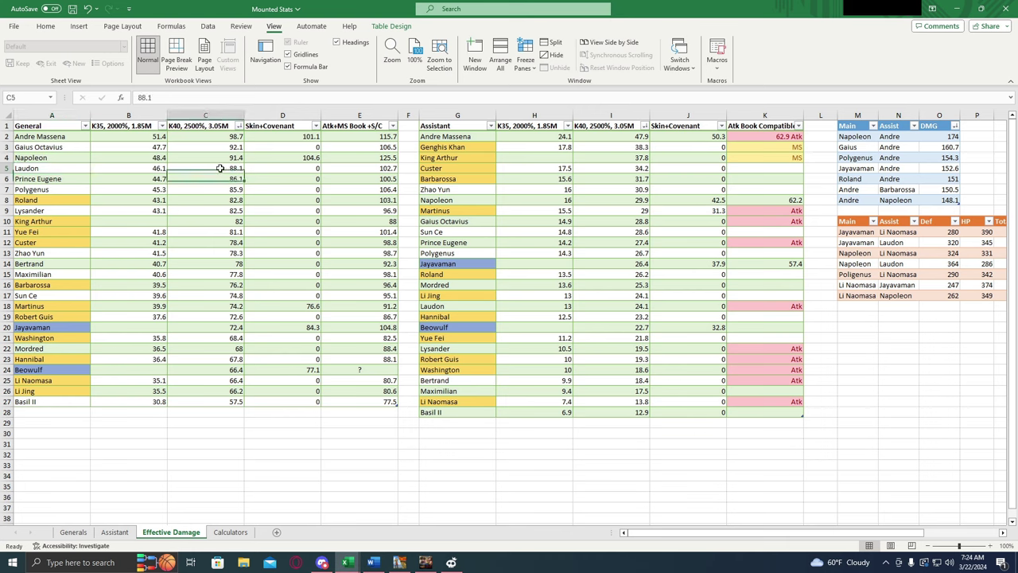
left_click(207, 193)
left_click(206, 167)
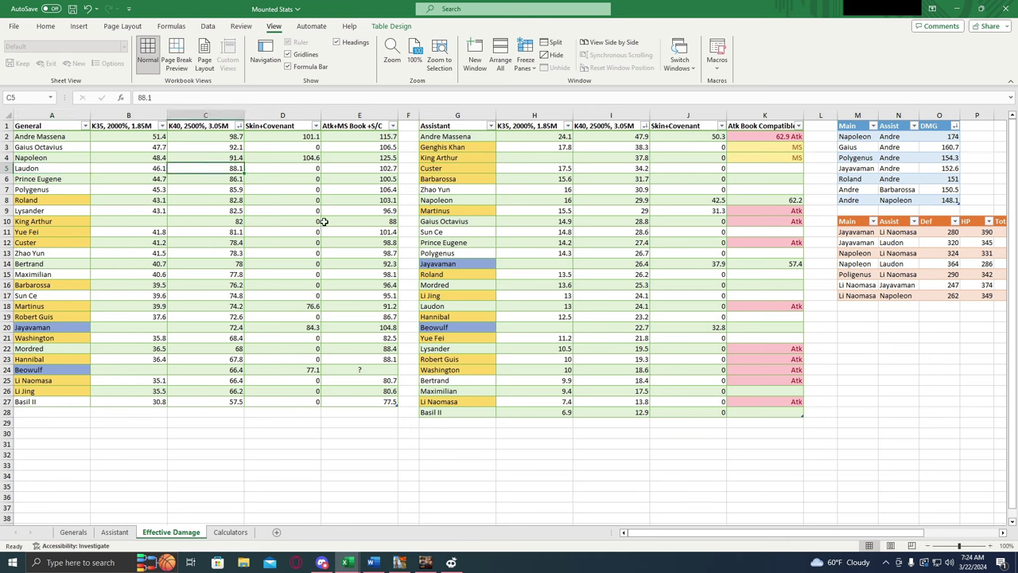
left_click(204, 192)
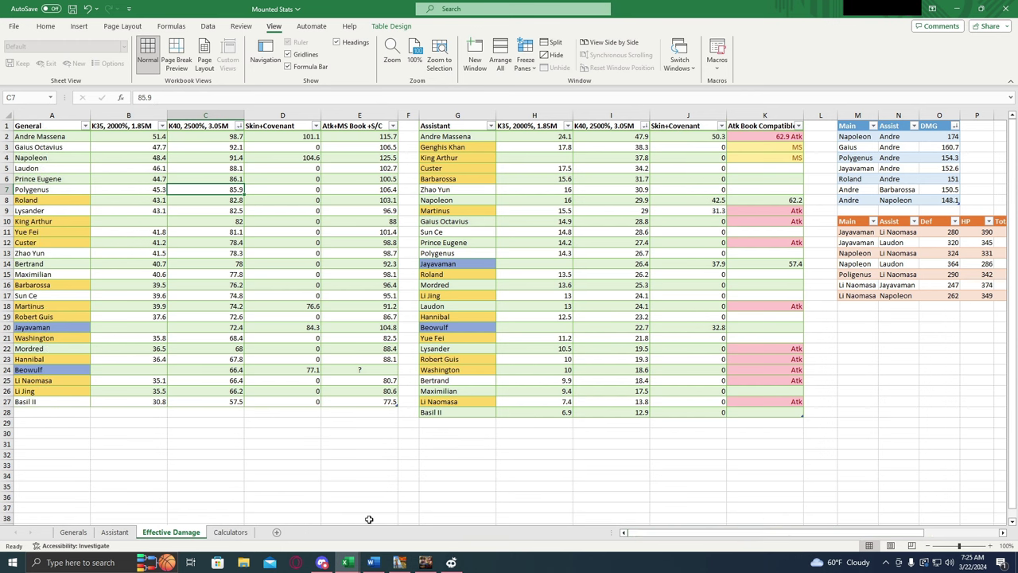
- Check Laudon's Total DEF, Total HP and Total ATK on the Assistant sheet
key("ctrl+Page_Up")
left_click_drag(680, 544, 770, 542)
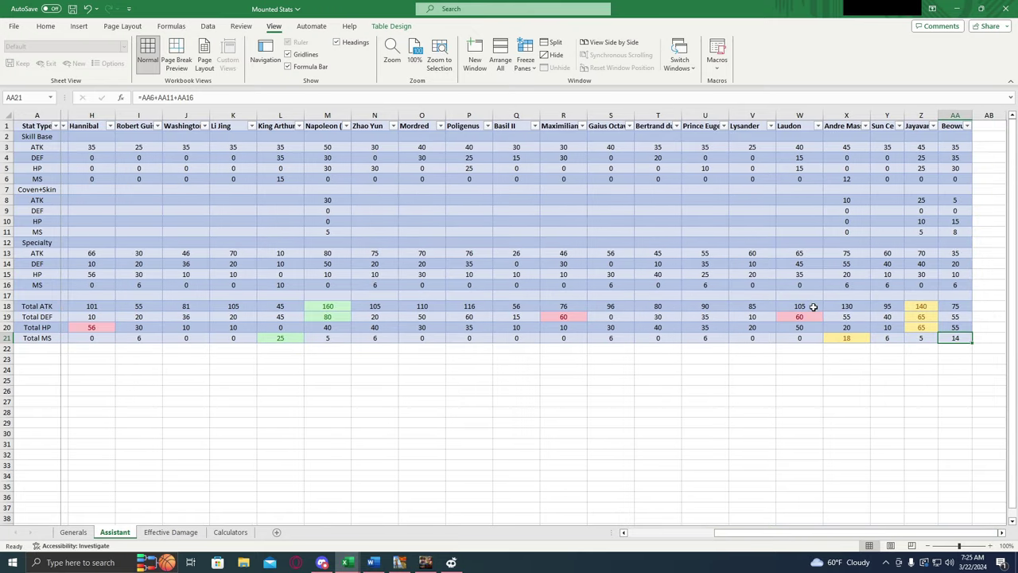
left_click(809, 317)
left_click(819, 329)
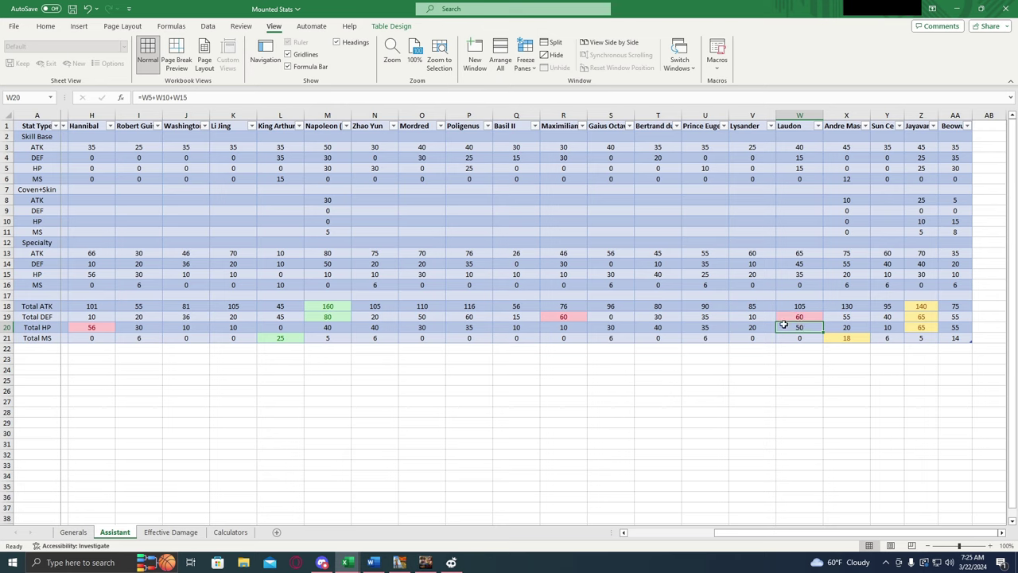
left_click(798, 307)
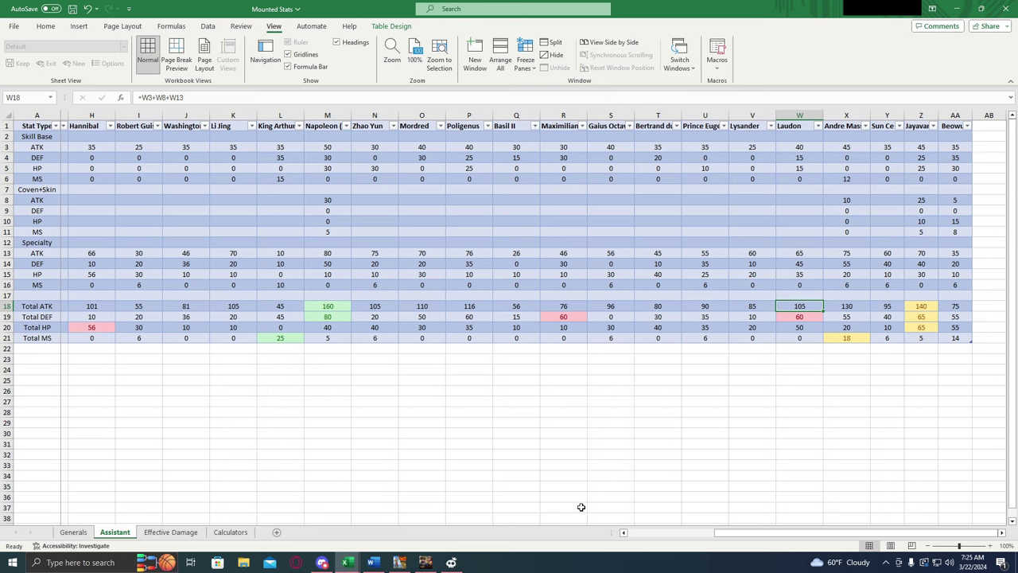
- Compare the combined Def and HP totals of the main and assistant pairings on the Effective Damage sheet
left_click(191, 535)
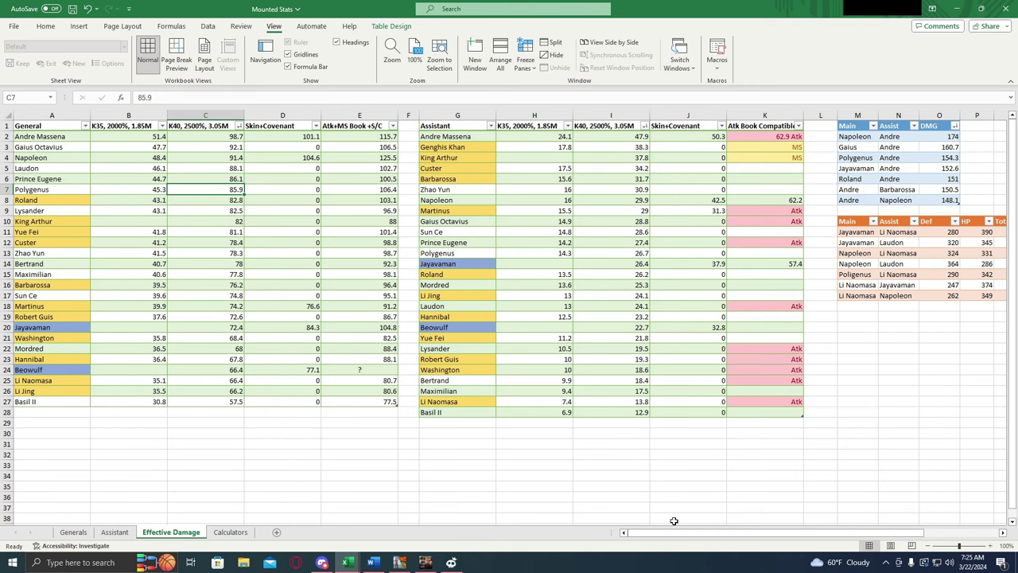
left_click_drag(724, 533, 798, 532)
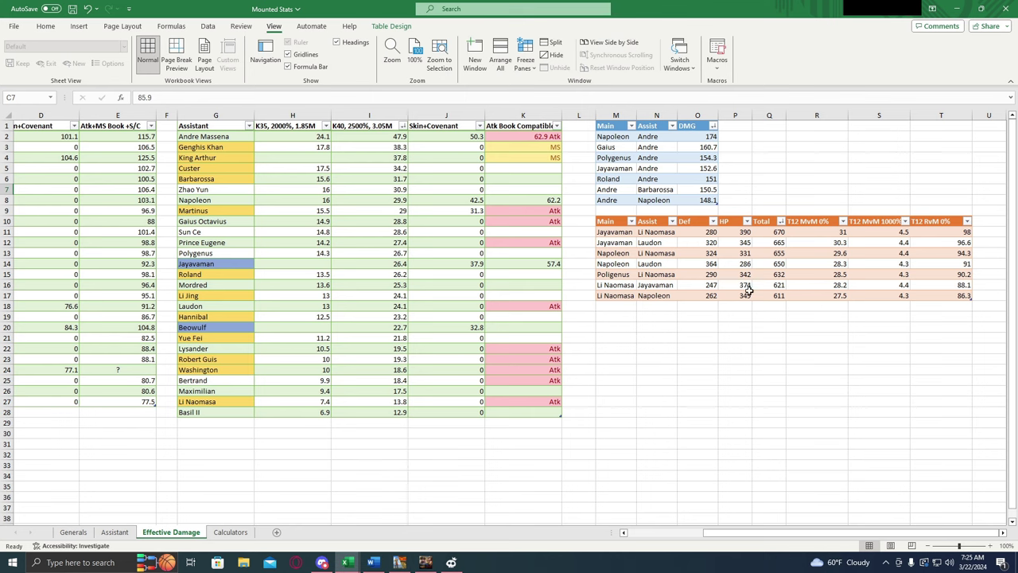
left_click(771, 241)
left_click(771, 253)
left_click(769, 275)
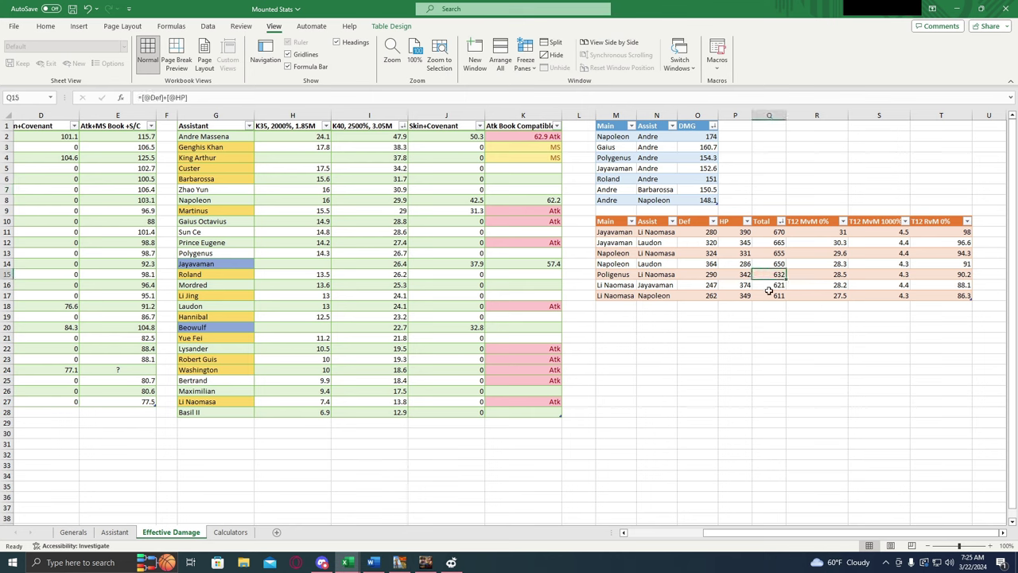
left_click(769, 295)
left_click(768, 231)
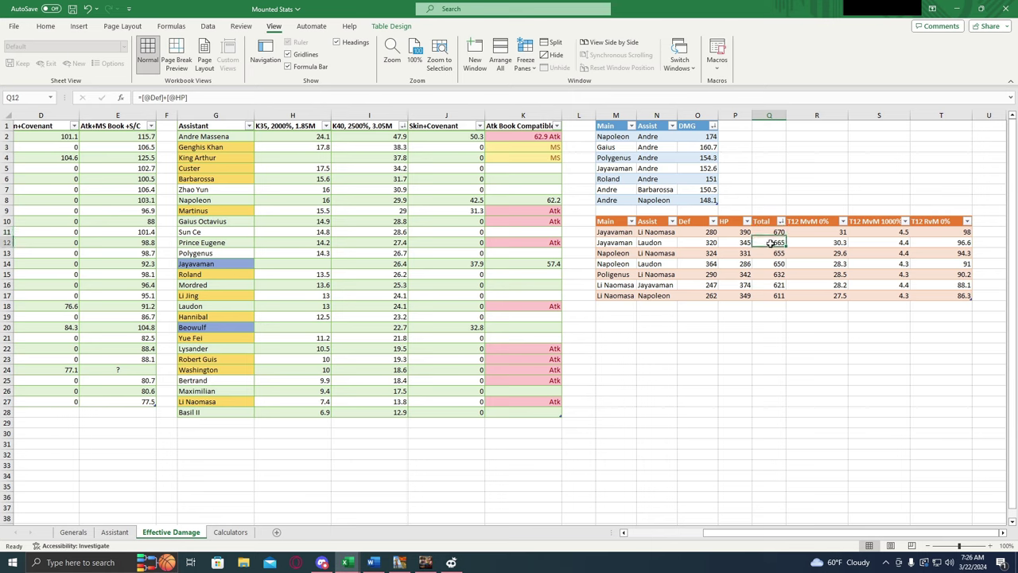
- Compare Jayavaman's pairings with Li Naomasa and Laudon as assistants, checking each pair's Total
left_click(619, 241)
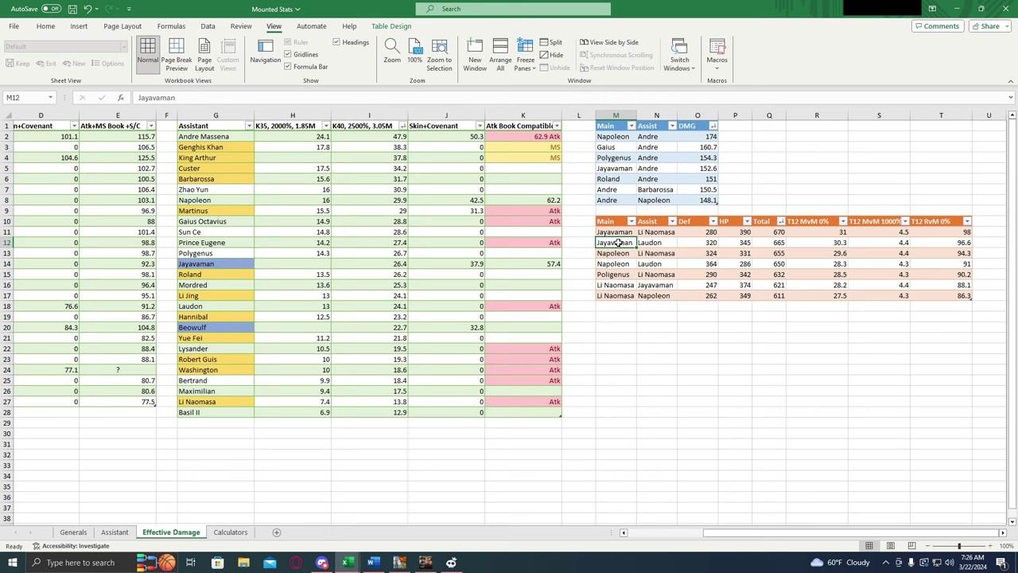
left_click(668, 231)
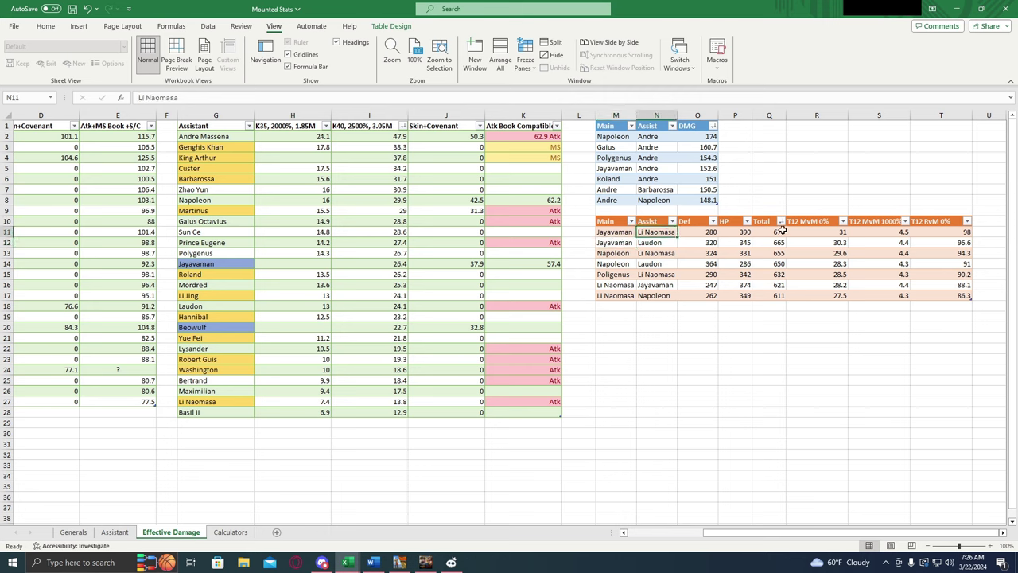
left_click(781, 230)
left_click(769, 243)
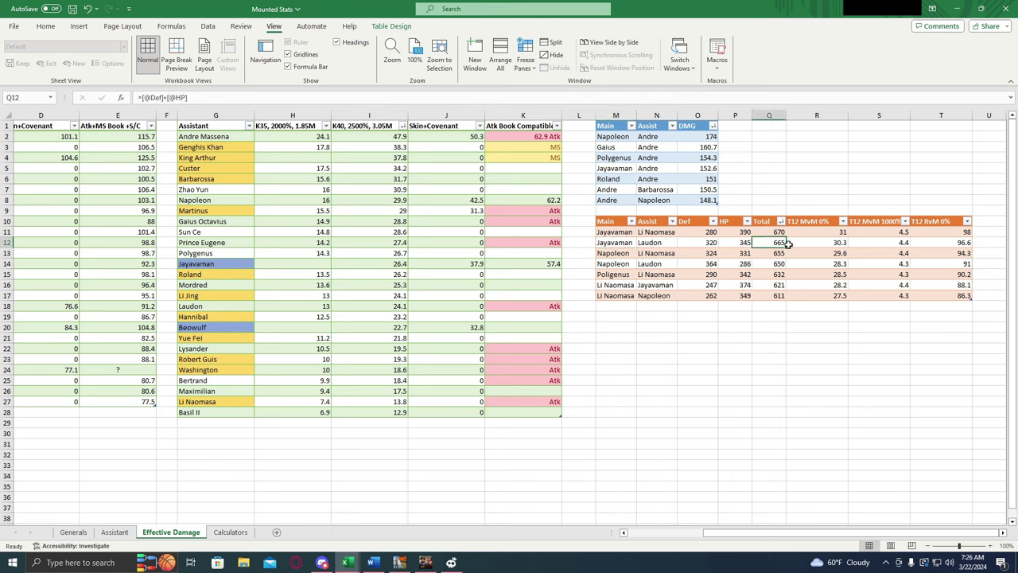
left_click(646, 243)
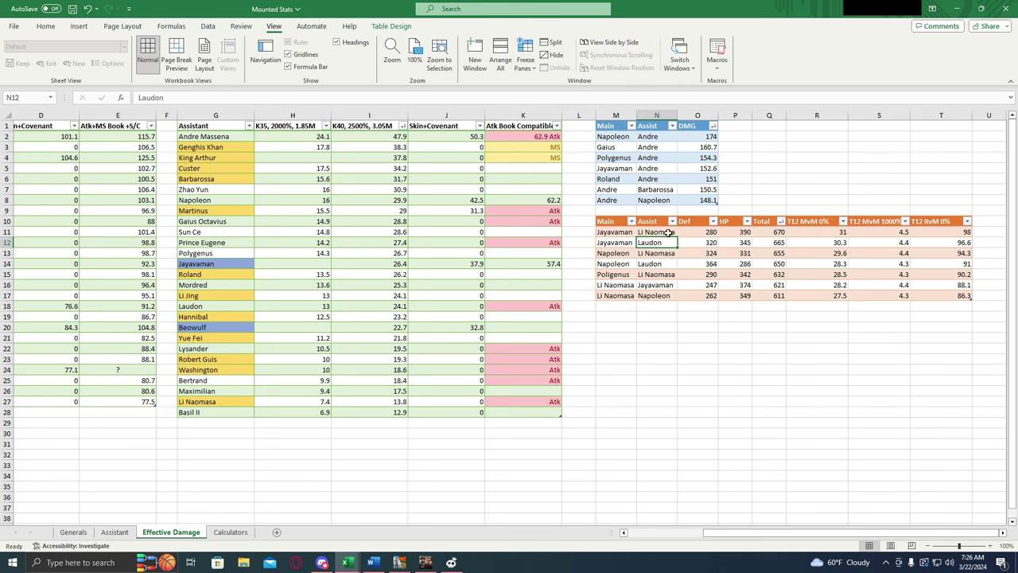
- Compare Li Naomasa's assistant totals with Laudon's on the Assistant sheet
left_click(114, 532)
left_click_drag(750, 542, 679, 542)
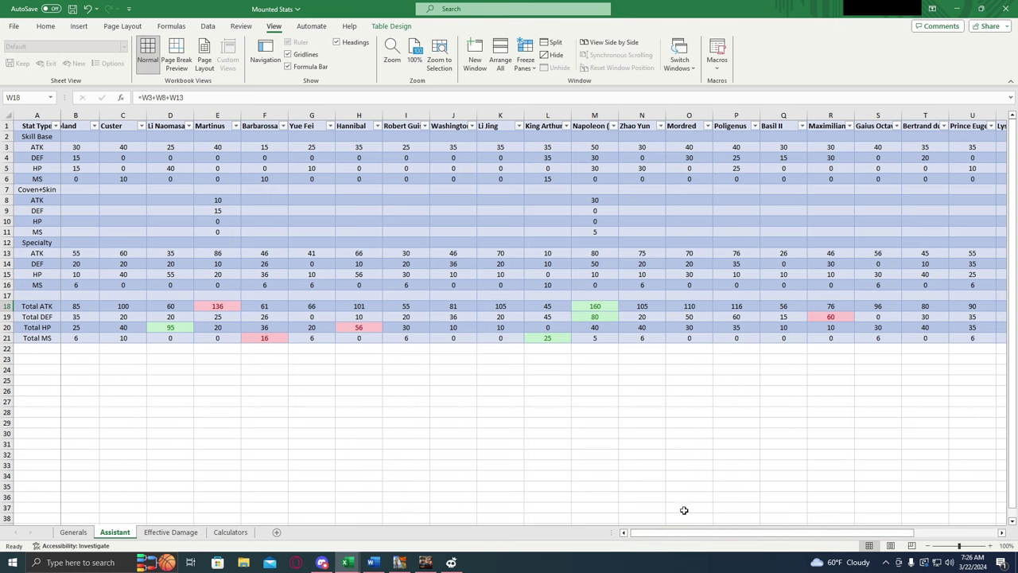
left_click_drag(685, 539, 705, 538)
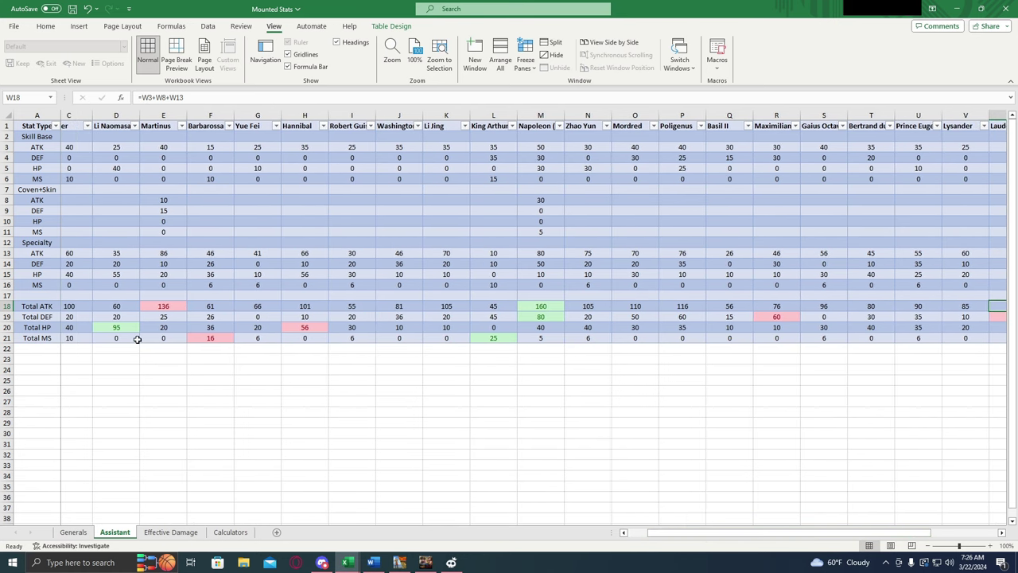
left_click_drag(660, 532, 736, 530)
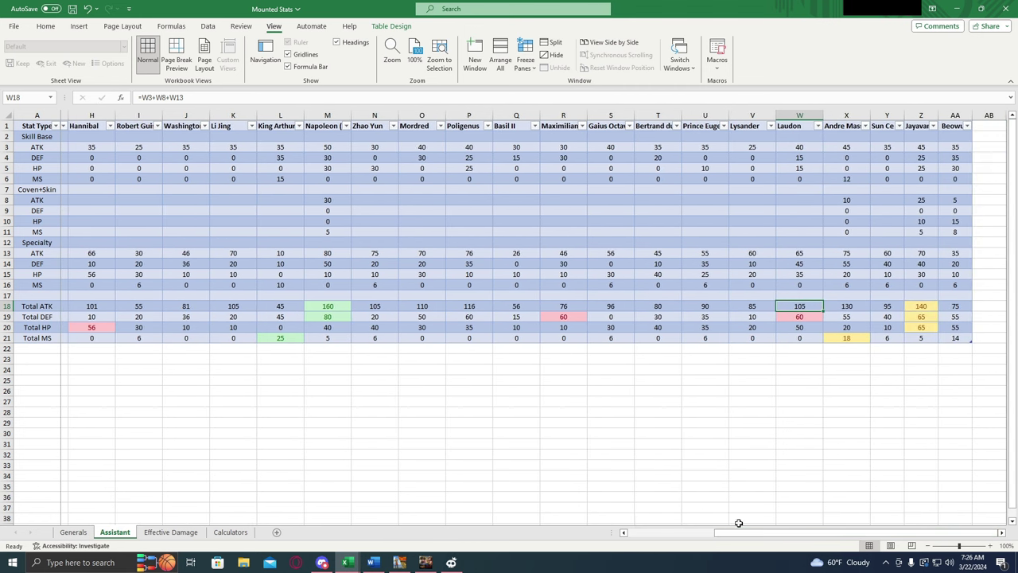
- Return to the Generals sheet, close the Mounted Stats workbook and switch to the Ranged Stats workbook
left_click(86, 535)
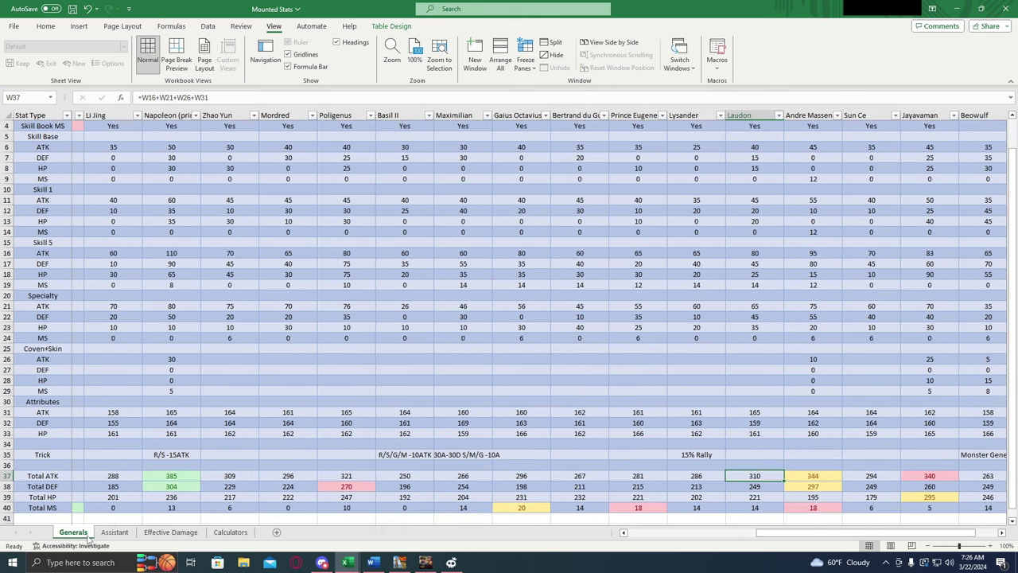
left_click(1004, 8)
mouse_move(354, 566)
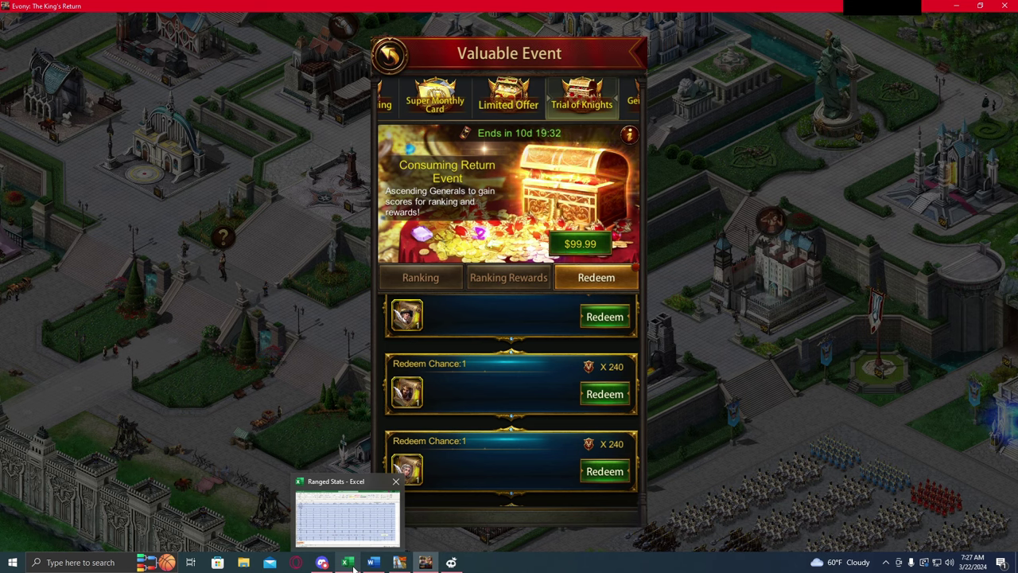
left_click(347, 562)
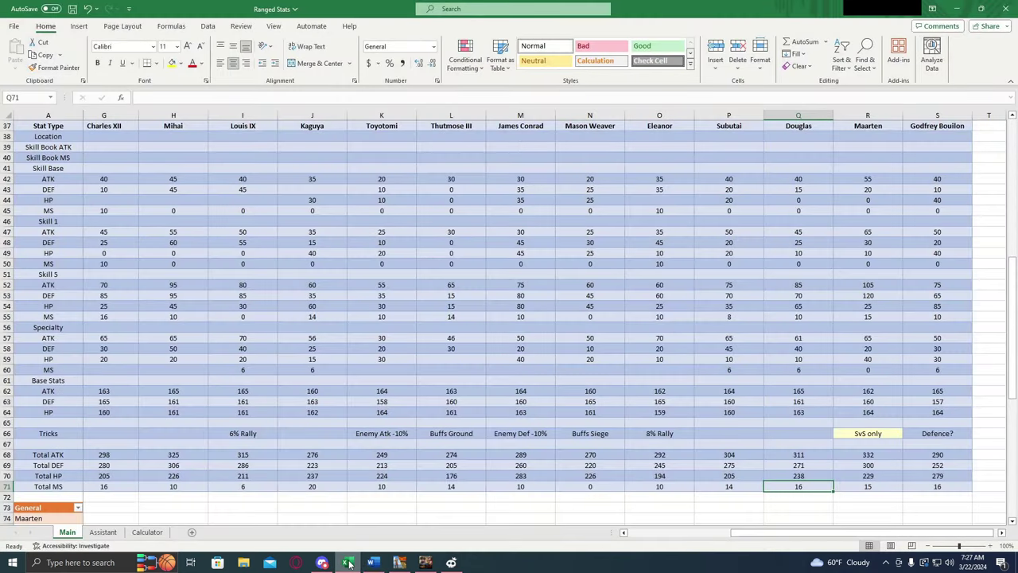
- Review Godfrey Bouilon's skill, specialty and total stats against the other ranged generals on the Main sheet
scroll(871, 383, "up", 4)
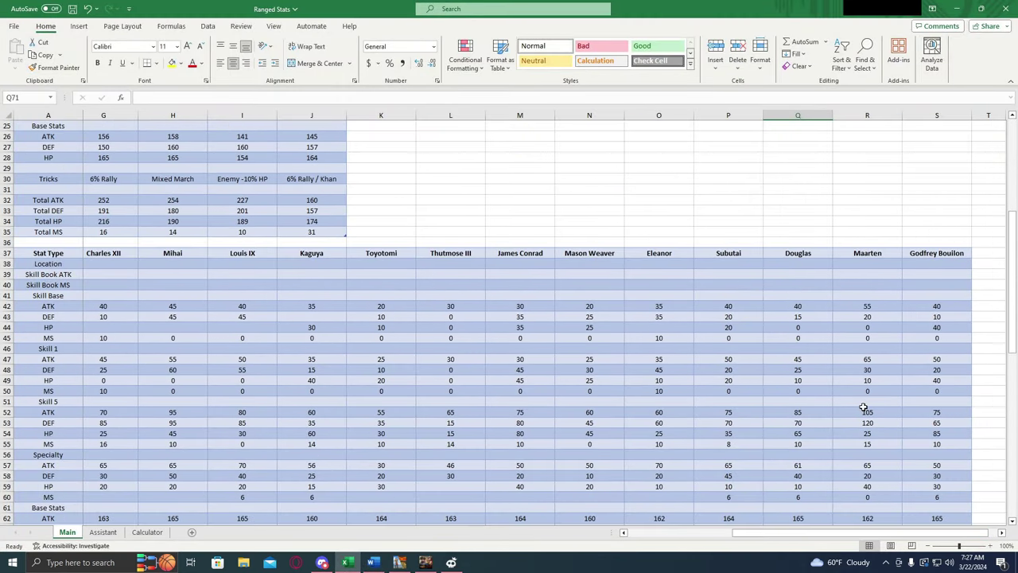
scroll(872, 386, "down", 2)
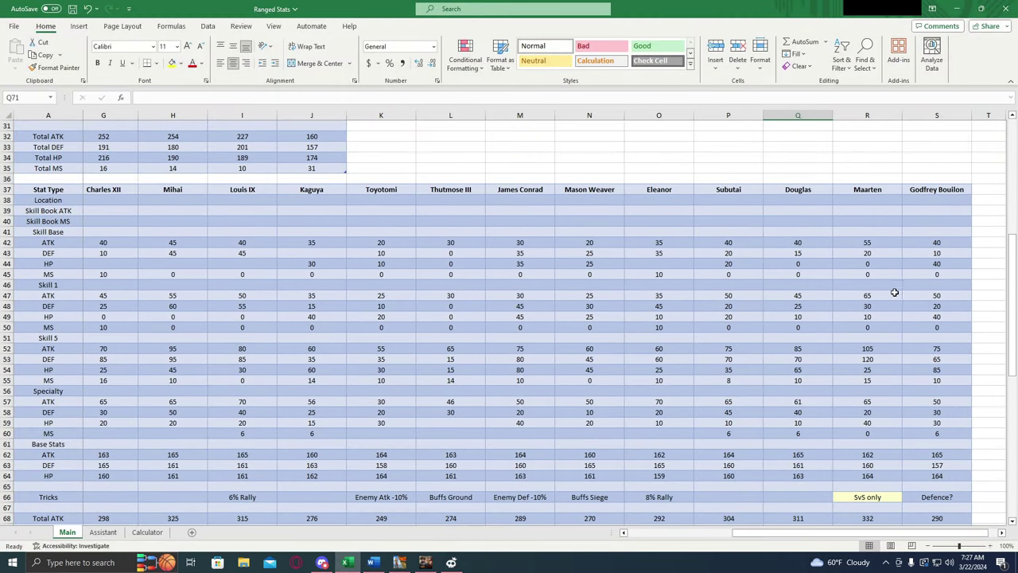
scroll(932, 237, "down", 1)
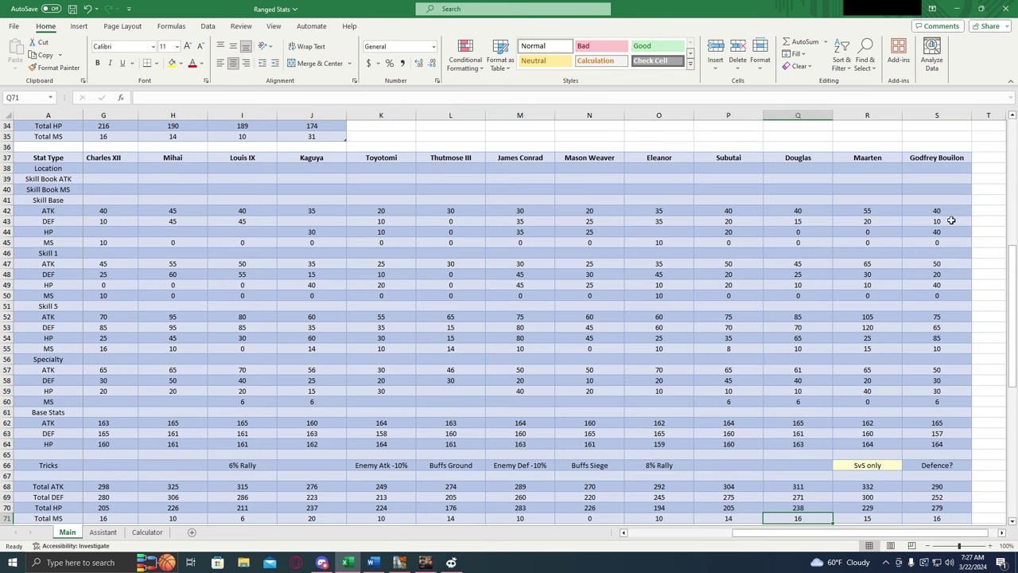
scroll(955, 241, "down", 1)
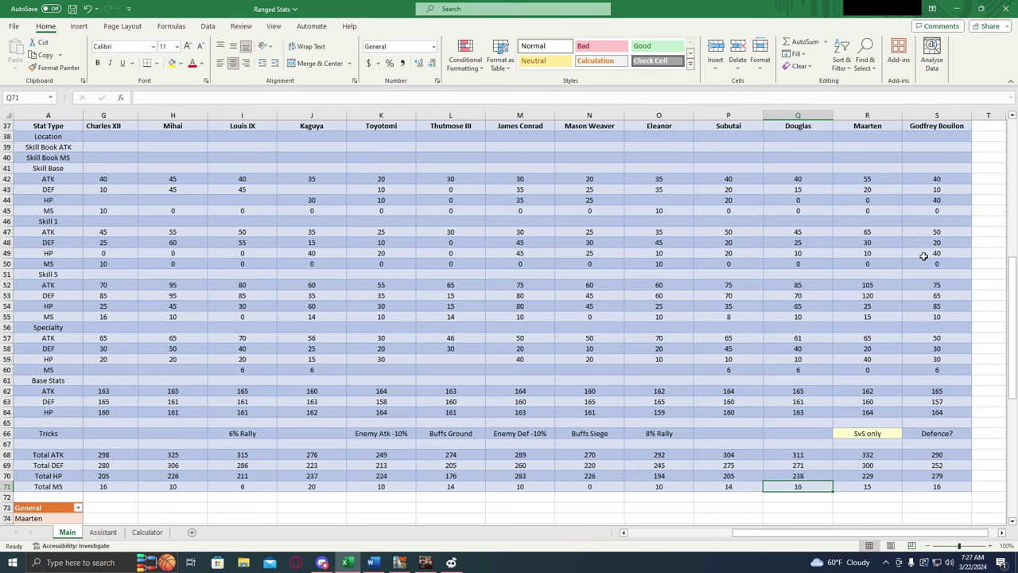
scroll(922, 253, "down", 1)
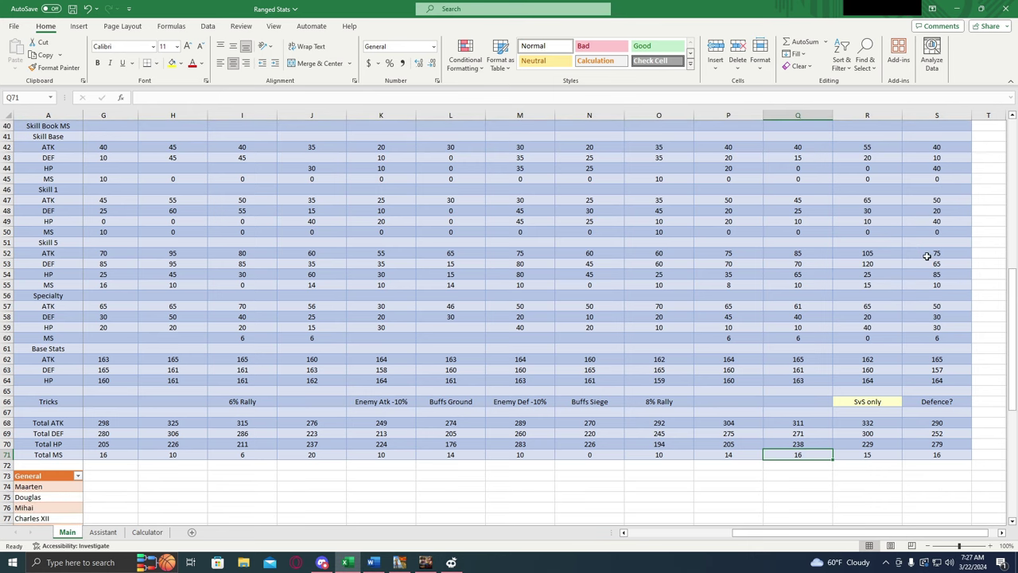
scroll(894, 268, "down", 1)
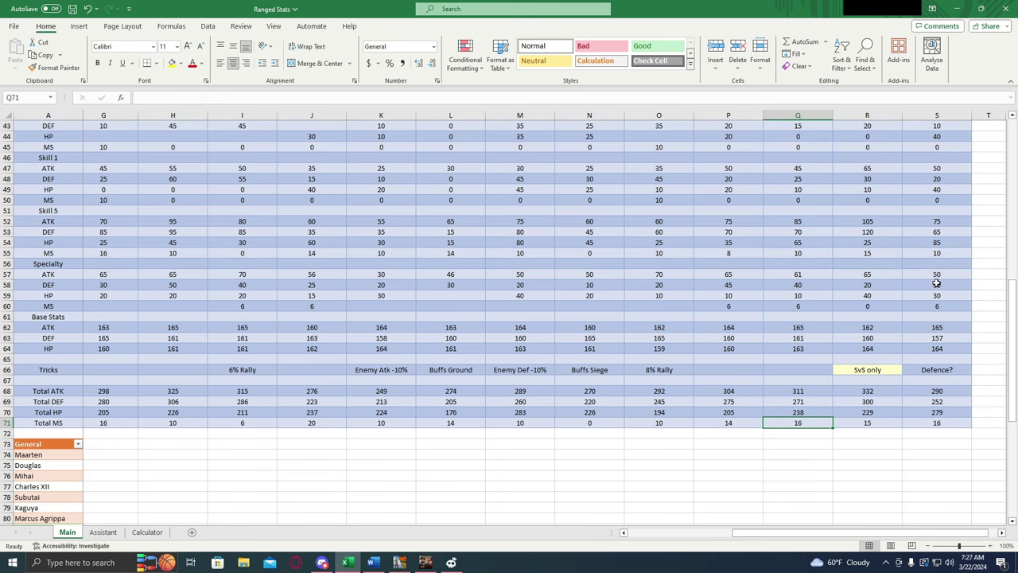
- Check Godfrey Bouilon's Total ATK, DEF, HP and MS on the Main sheet, weighing his DEF against his HP
scroll(931, 271, "down", 1)
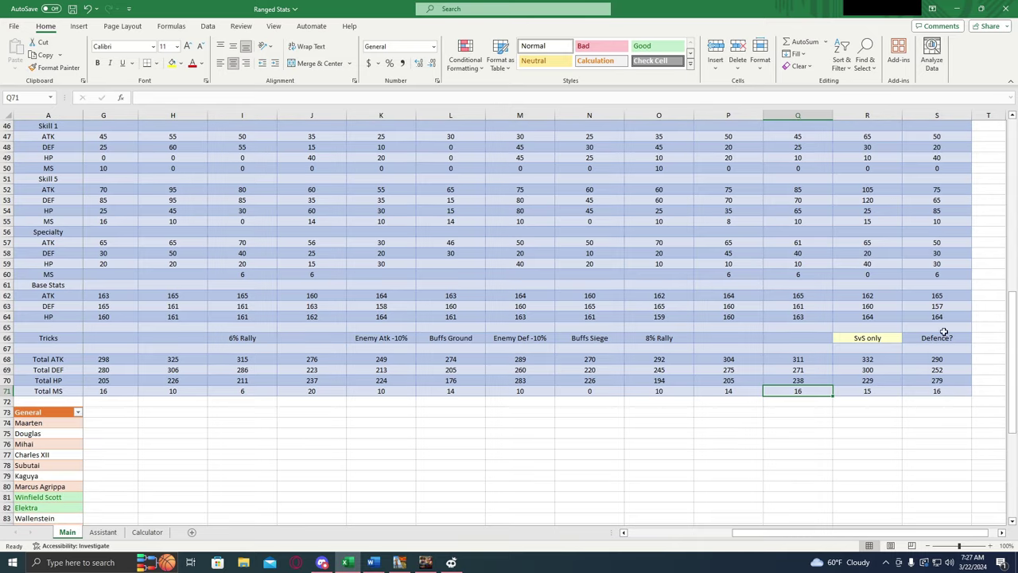
left_click(910, 358)
left_click(913, 390)
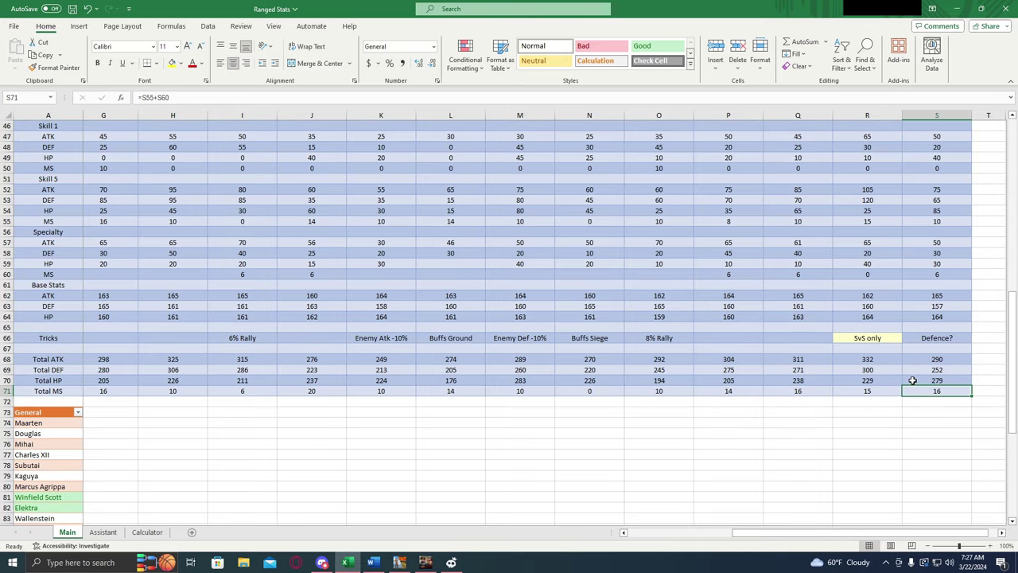
left_click(915, 380)
left_click(919, 370)
left_click(920, 359)
left_click(919, 382)
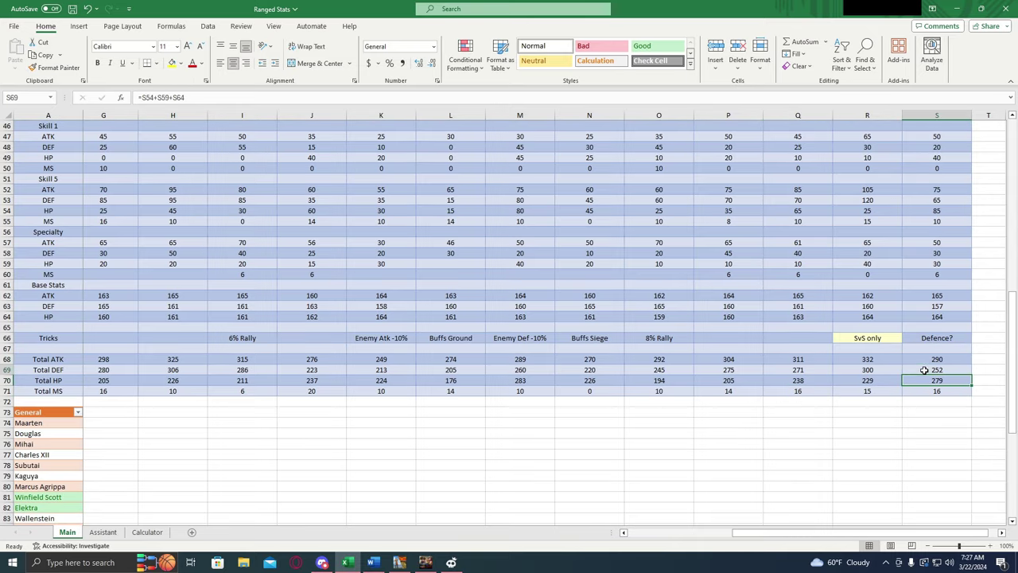
left_click(922, 370)
left_click(916, 380)
left_click(918, 370)
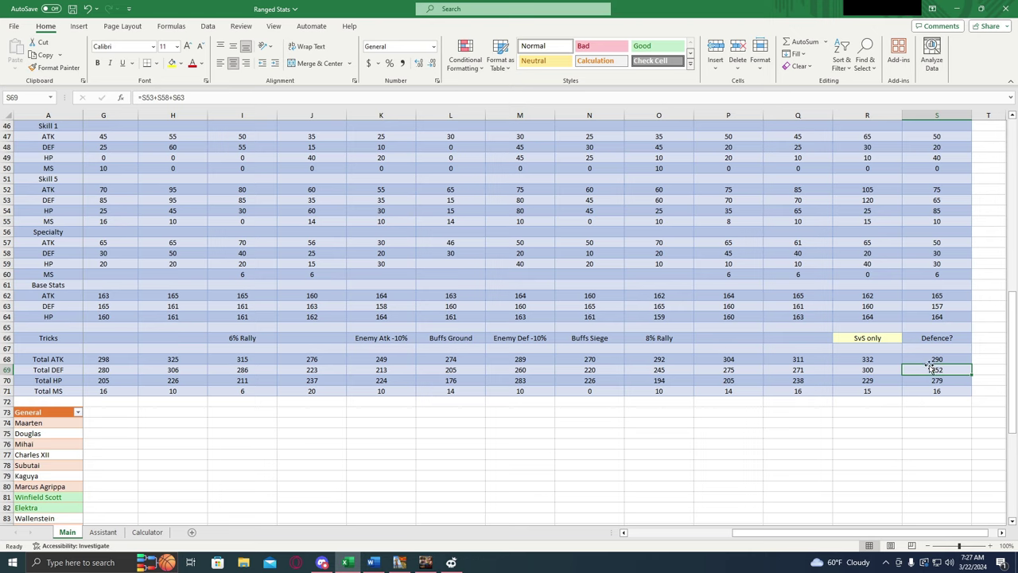
left_click(927, 378)
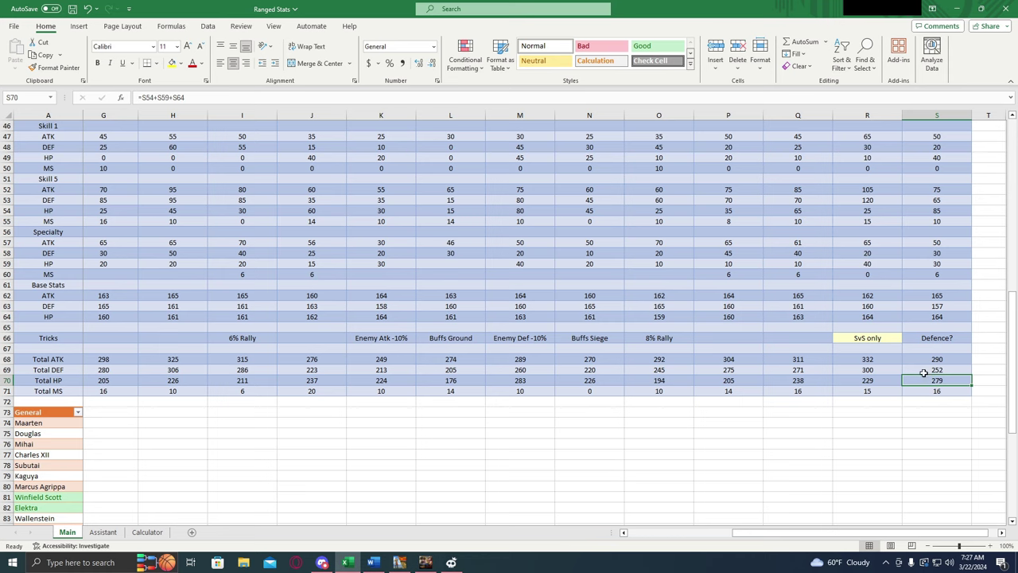
left_click(924, 370)
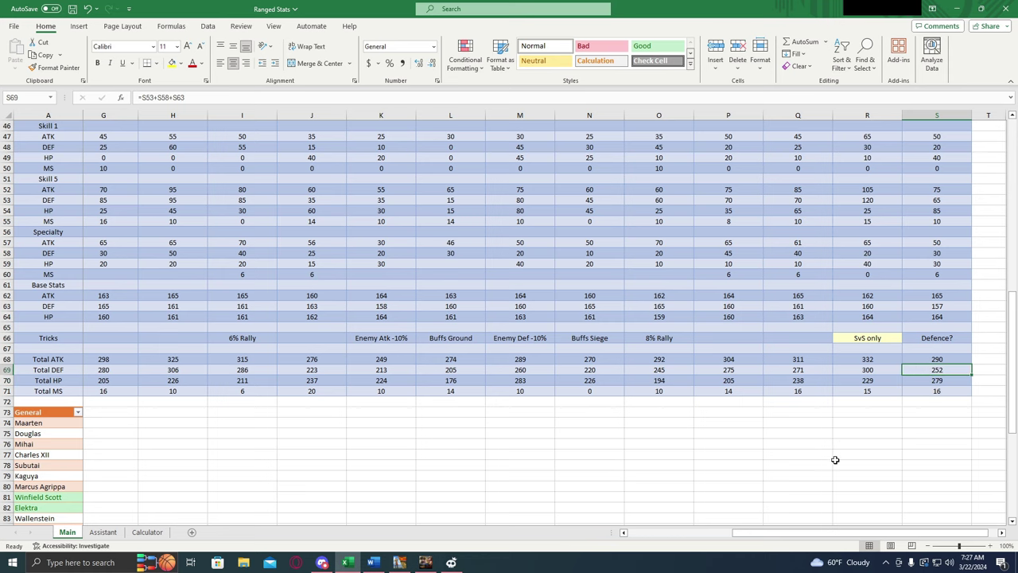
- Review Douglas's Total ATK, Total DEF and Total HP in the ranged generals' stat table
scroll(840, 443, "up", 2)
scroll(840, 443, "up", 1)
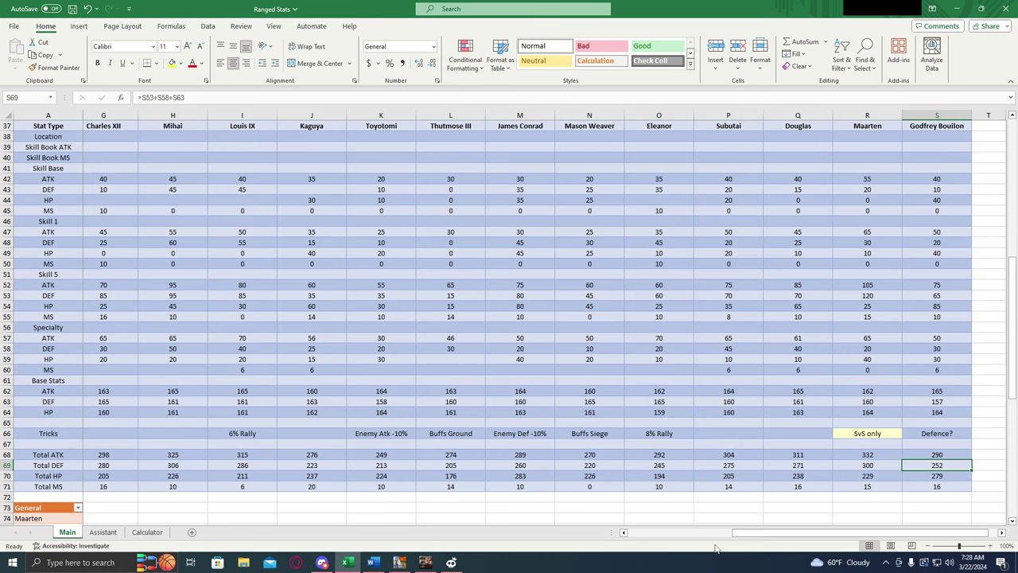
left_click_drag(760, 539, 764, 541)
left_click(776, 456)
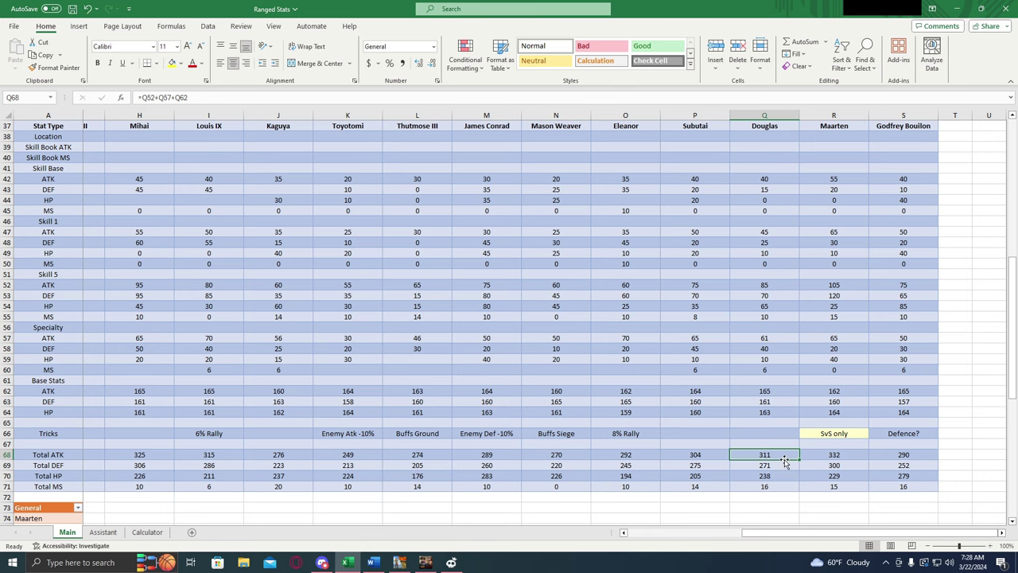
scroll(783, 455, "up", 1)
scroll(787, 454, "down", 1)
left_click(785, 465)
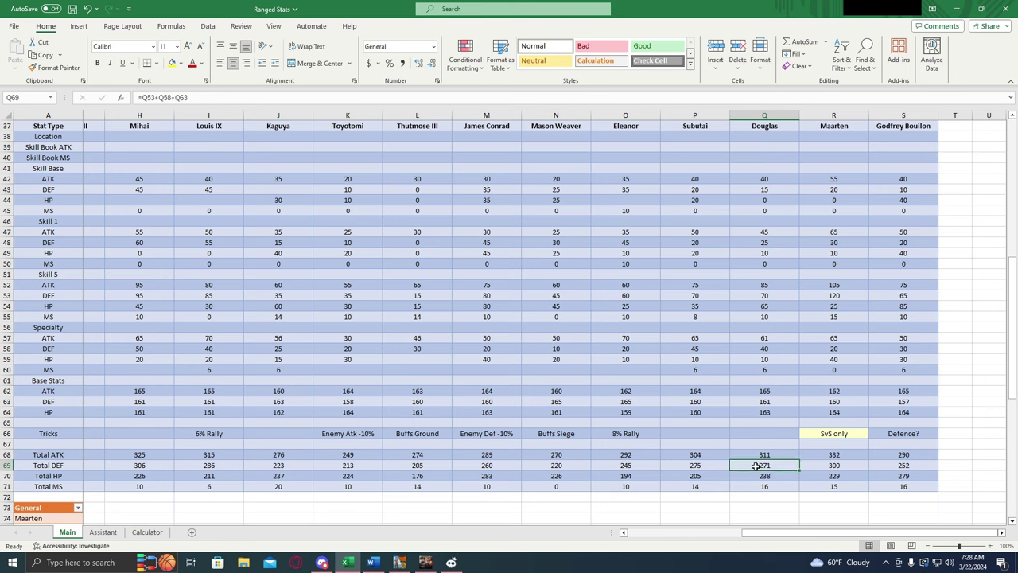
left_click(775, 475)
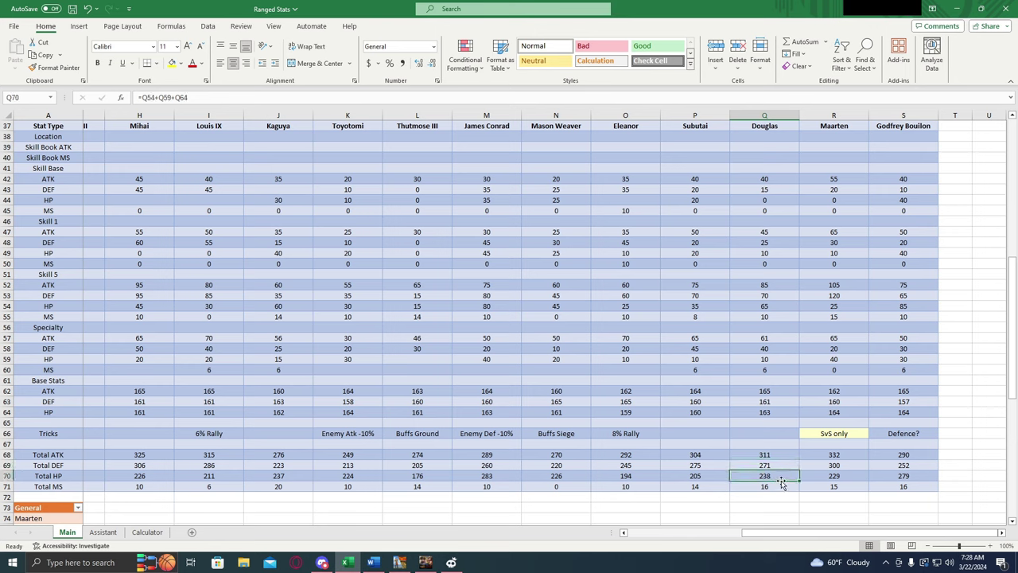
- Compare Godfrey Bouilon's total stats with Douglas's Total ATK, cancelling the accidental replacement of cell data
left_click(906, 456)
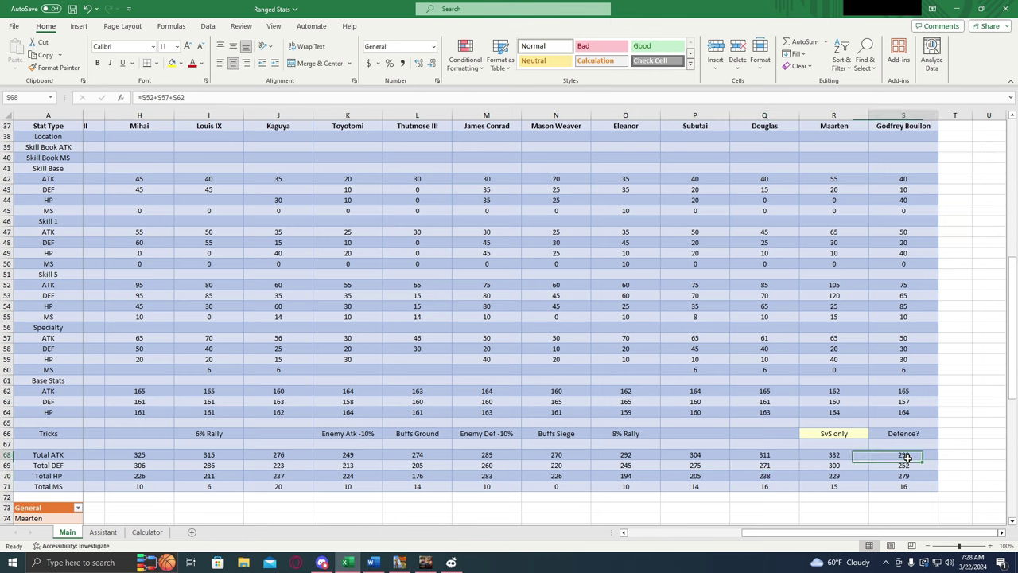
mouse_move(907, 459)
left_mouse_down()
mouse_move(911, 470)
mouse_move(916, 462)
left_mouse_up()
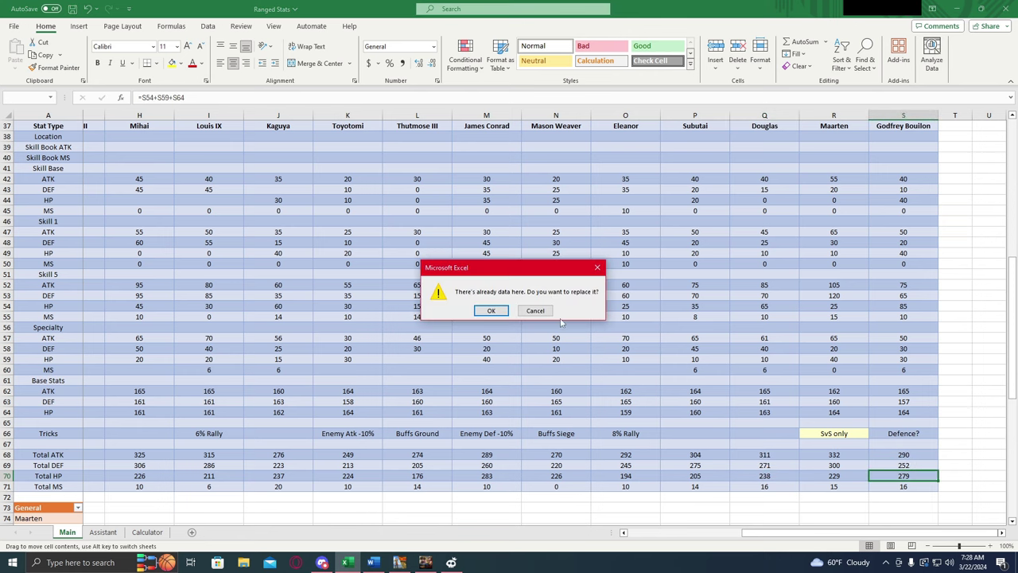
left_click(535, 311)
left_click(913, 455)
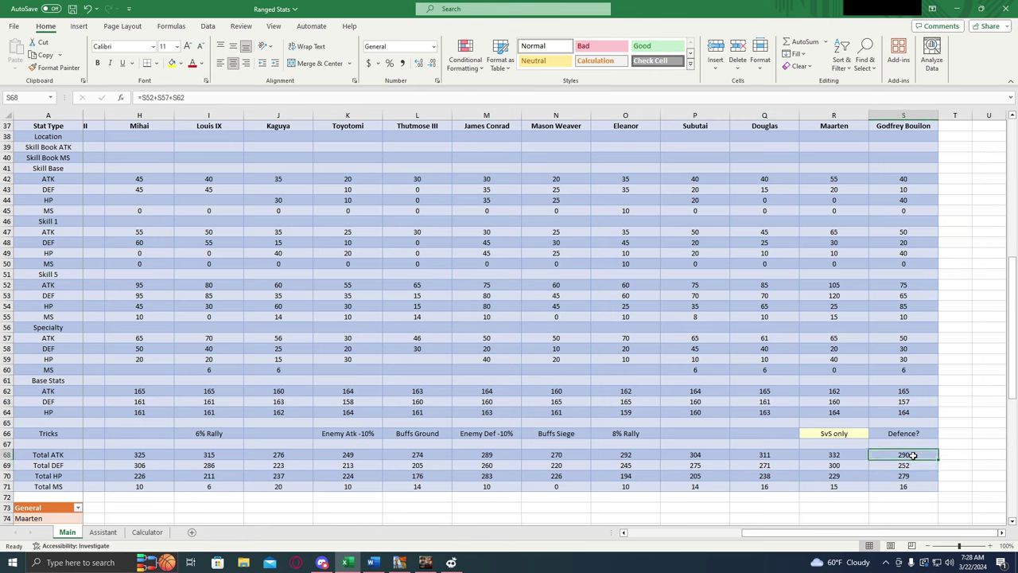
scroll(790, 454, "down", 1)
scroll(789, 454, "up", 1)
left_click(788, 455)
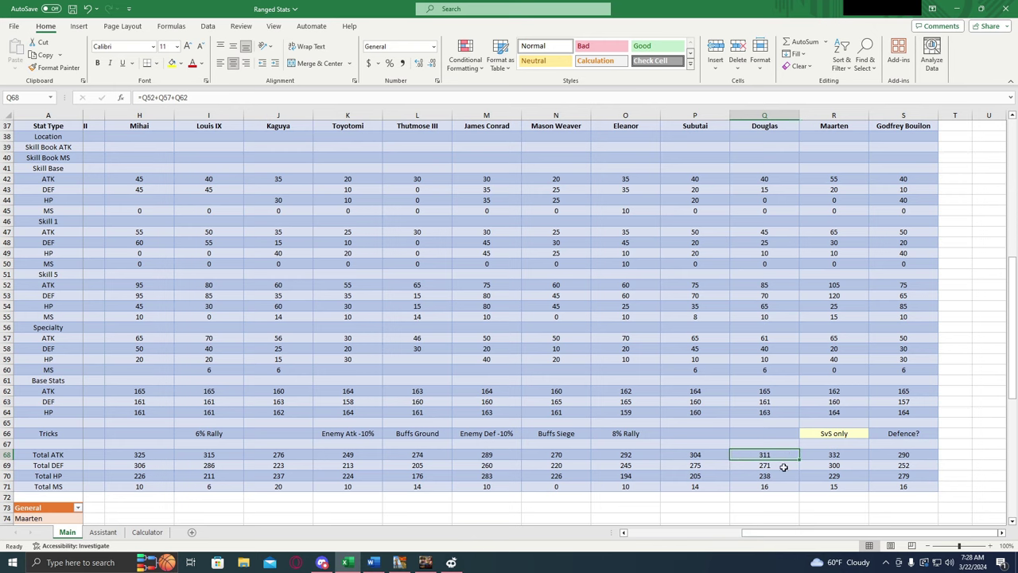
- Find Godfrey's Increased Atk (B) in the general ranking table, consult the Calculator sheet's attack calculation and return to Main
left_click_drag(811, 537, 695, 537)
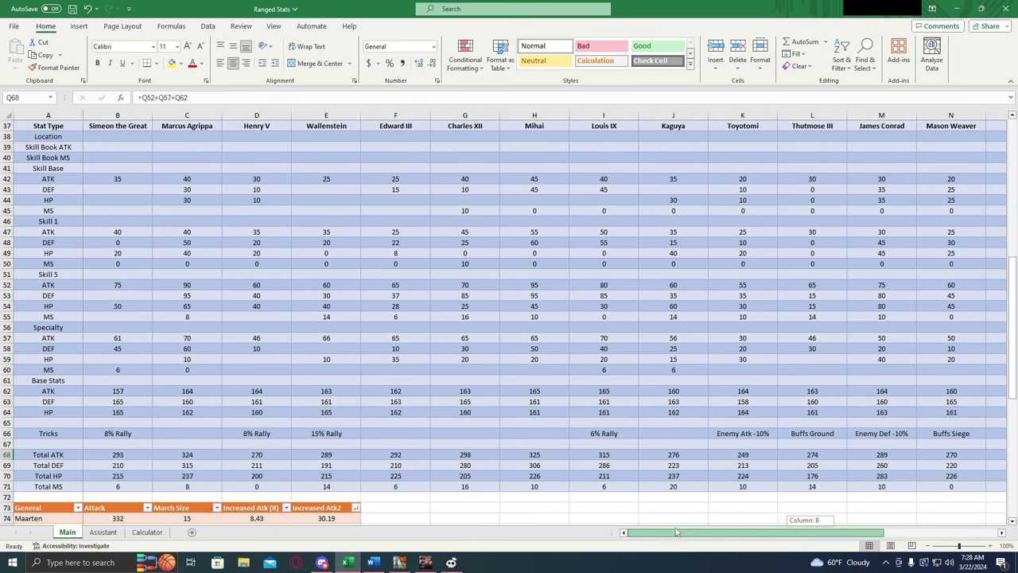
scroll(670, 454, "down", 4)
scroll(660, 467, "down", 2)
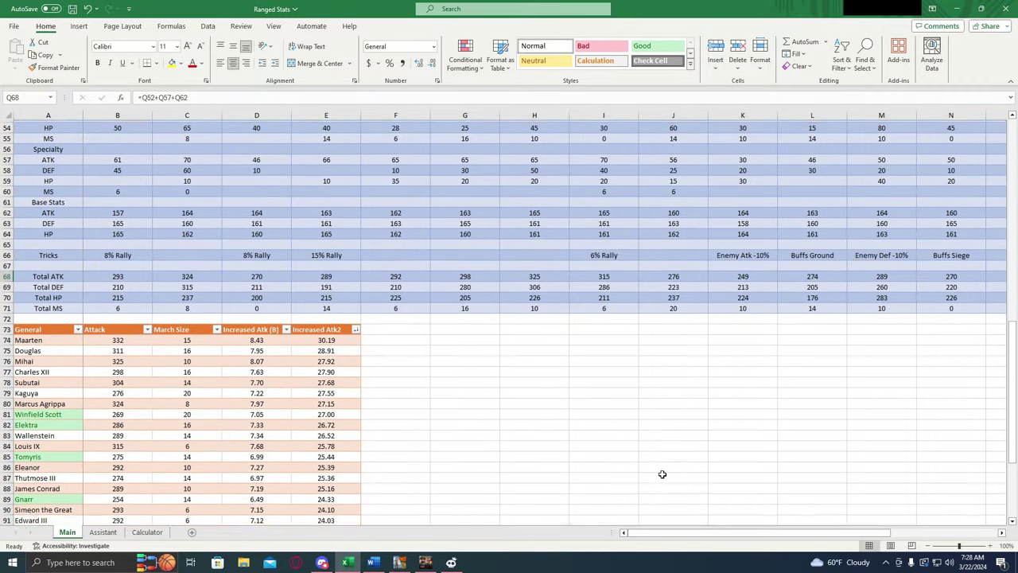
scroll(375, 382, "down", 3)
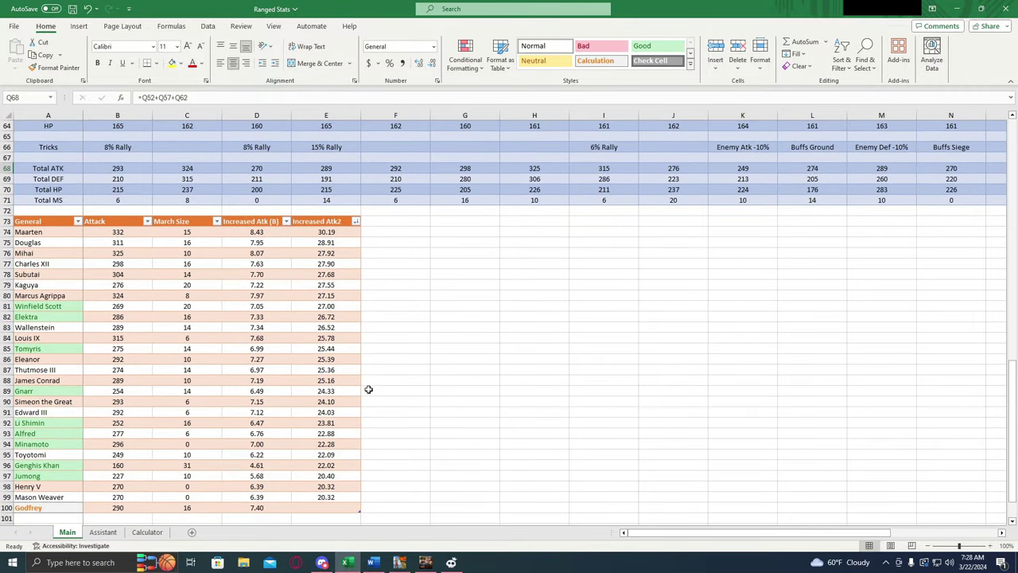
left_click(66, 510)
left_click(269, 510)
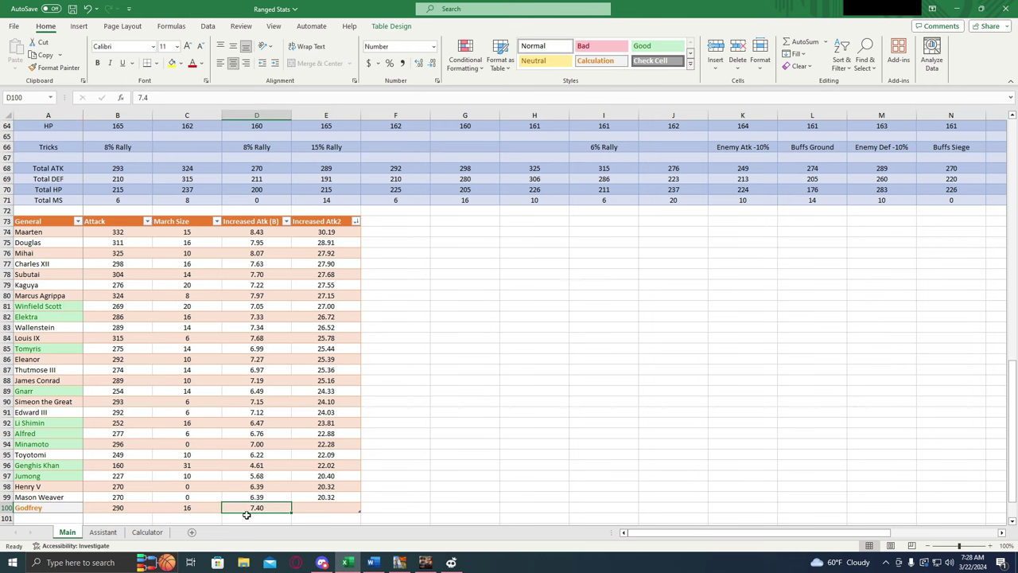
left_click(151, 533)
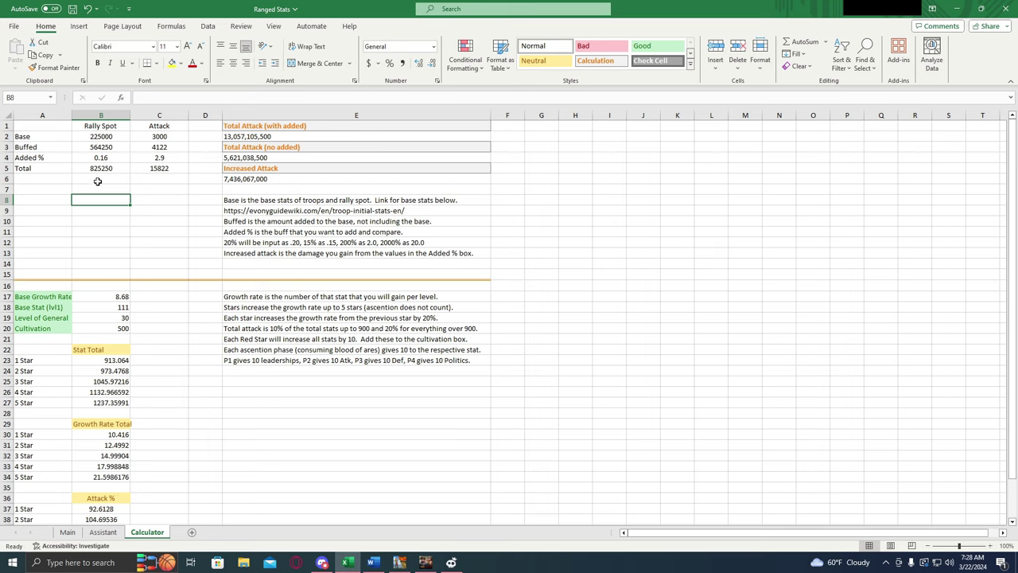
left_click(67, 532)
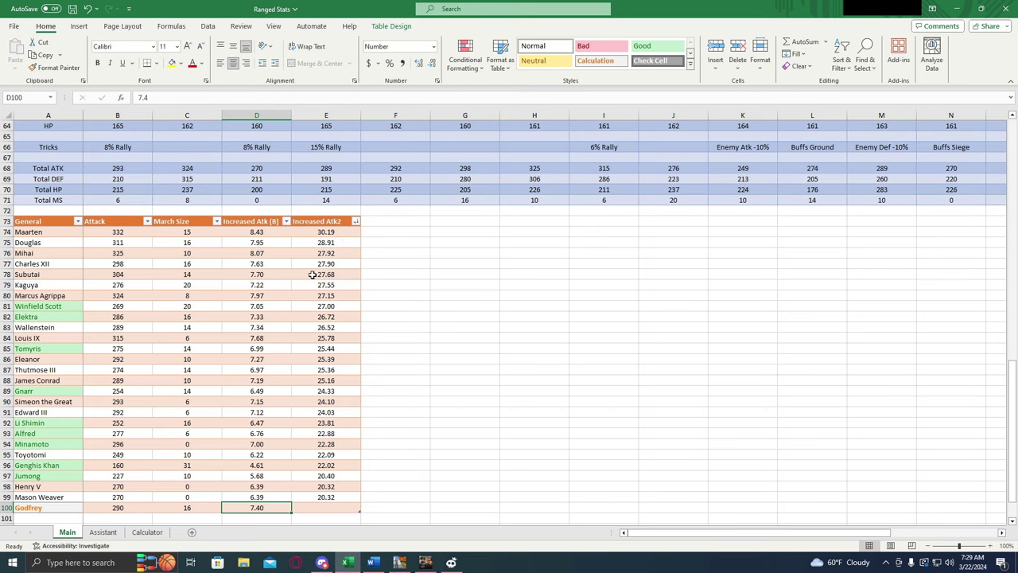
- Sort the general ranking table by Increased Atk (B) from largest to smallest and locate Godfrey's entry
left_click(287, 223)
left_click(251, 247)
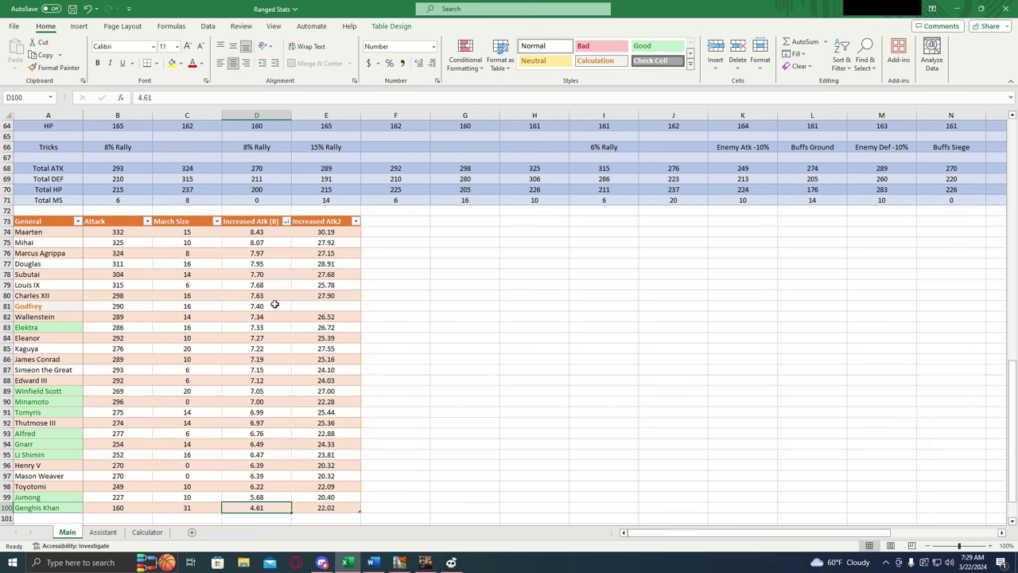
left_click(274, 305)
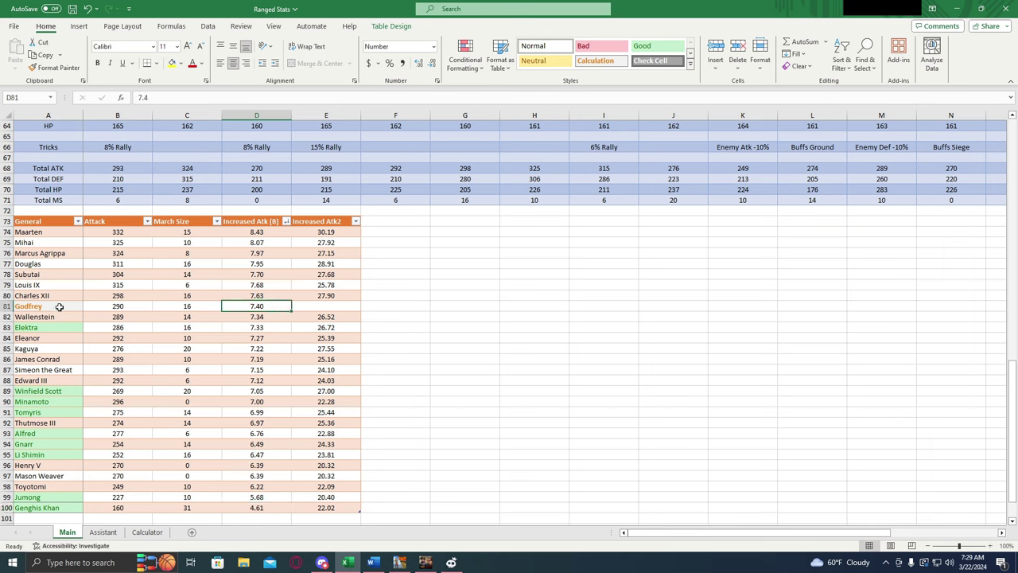
- Compare Godfrey's Increased Atk (B) with the entries for Elektra, Winfield Scott and Douglas
left_click(59, 307)
left_click(261, 307)
left_click(269, 328)
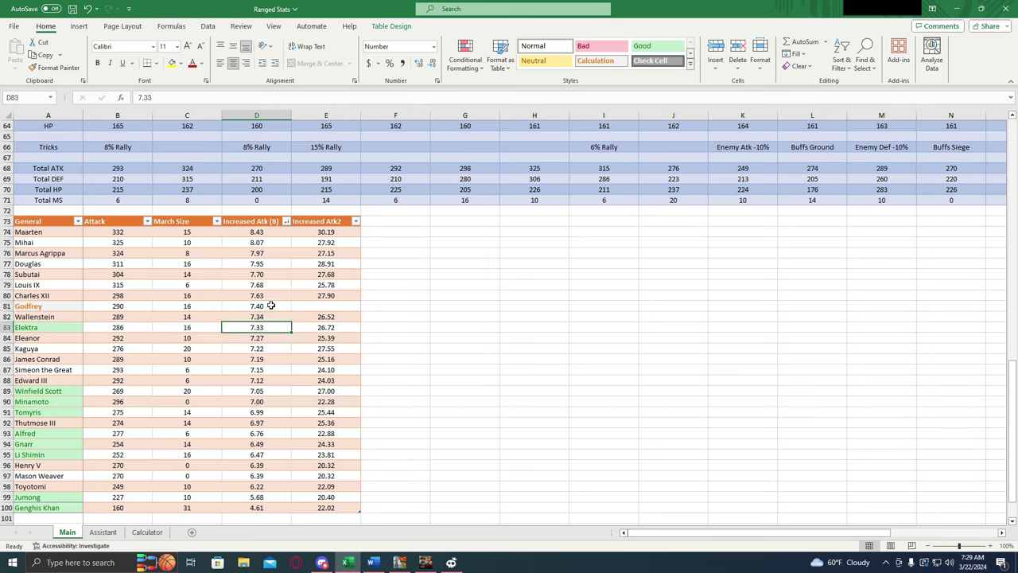
left_click(272, 306)
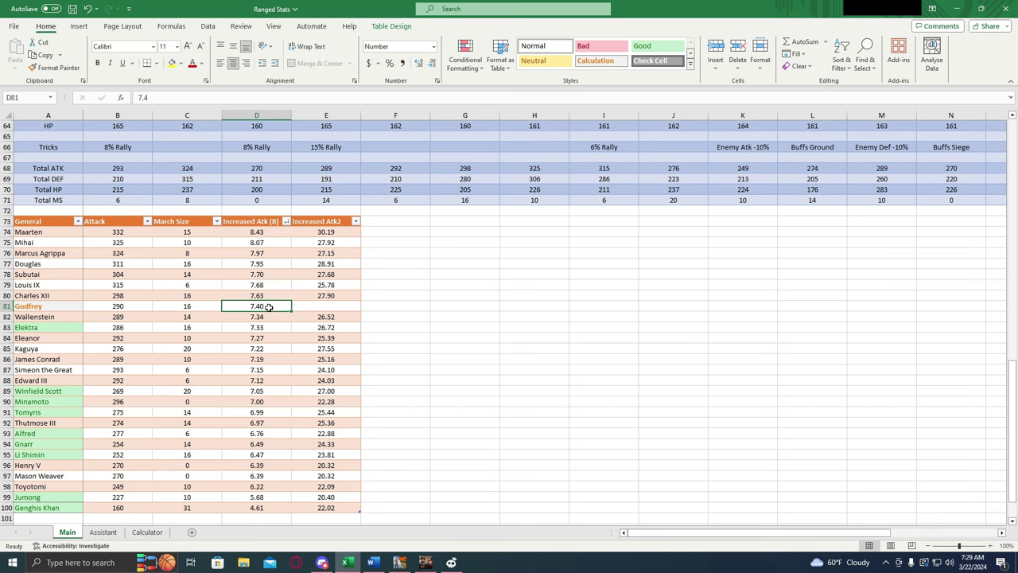
left_click(67, 391)
left_click(270, 307)
left_click(268, 264)
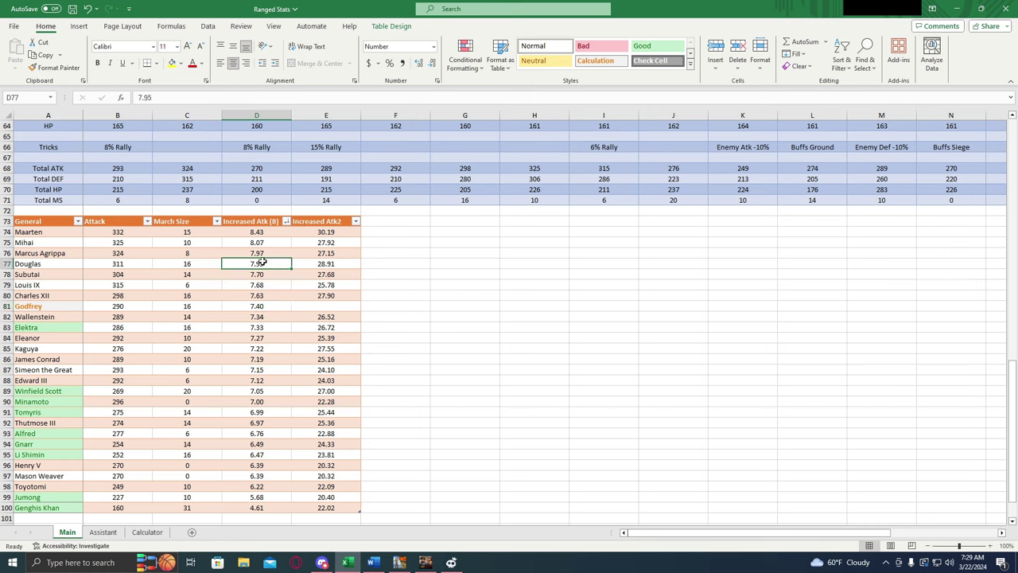
- Sort the ranking table by Increased Atk2 from largest to smallest and compare Maarten's value with Douglas's
left_click(355, 222)
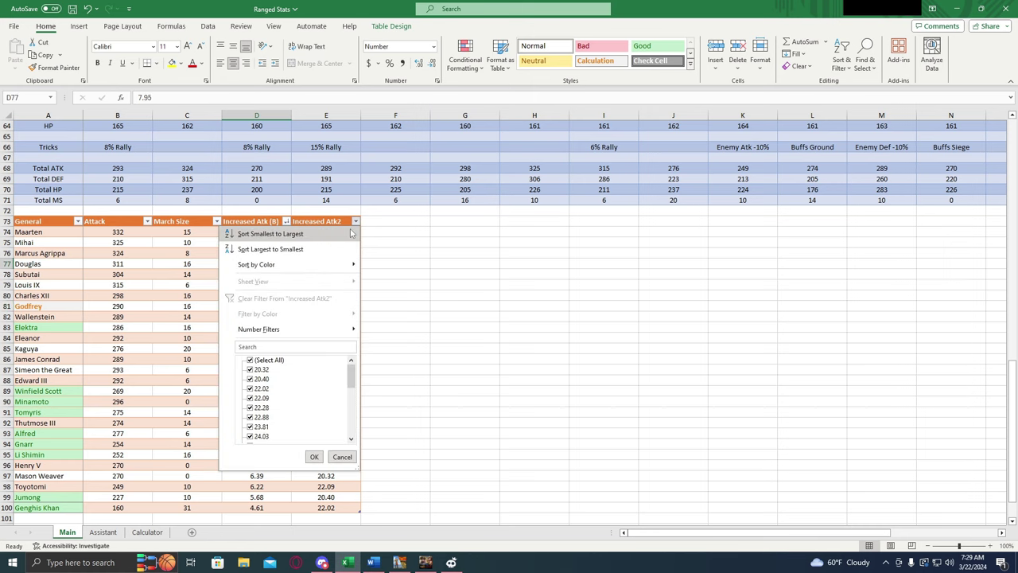
left_click(319, 249)
left_click(338, 232)
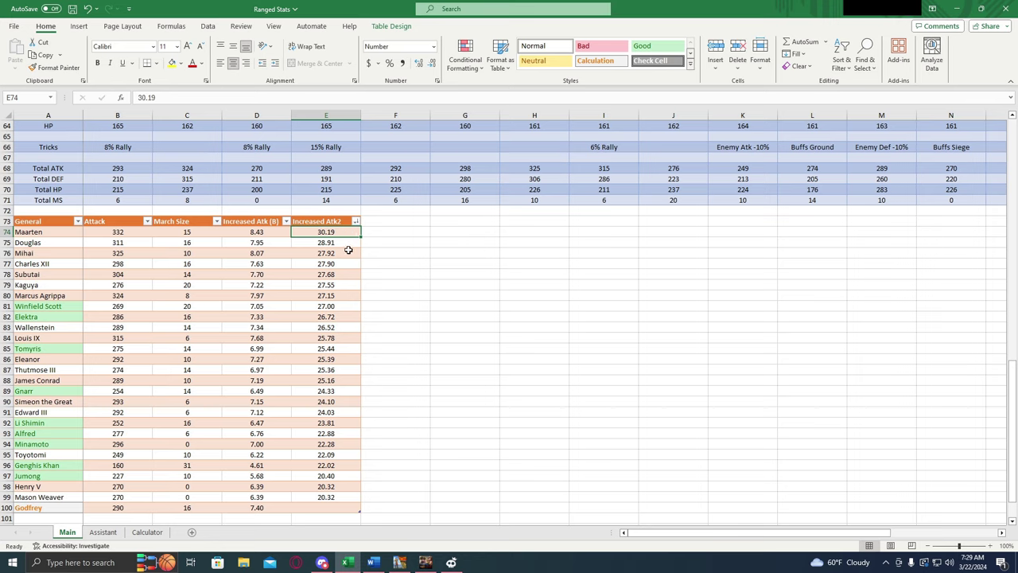
left_click(346, 243)
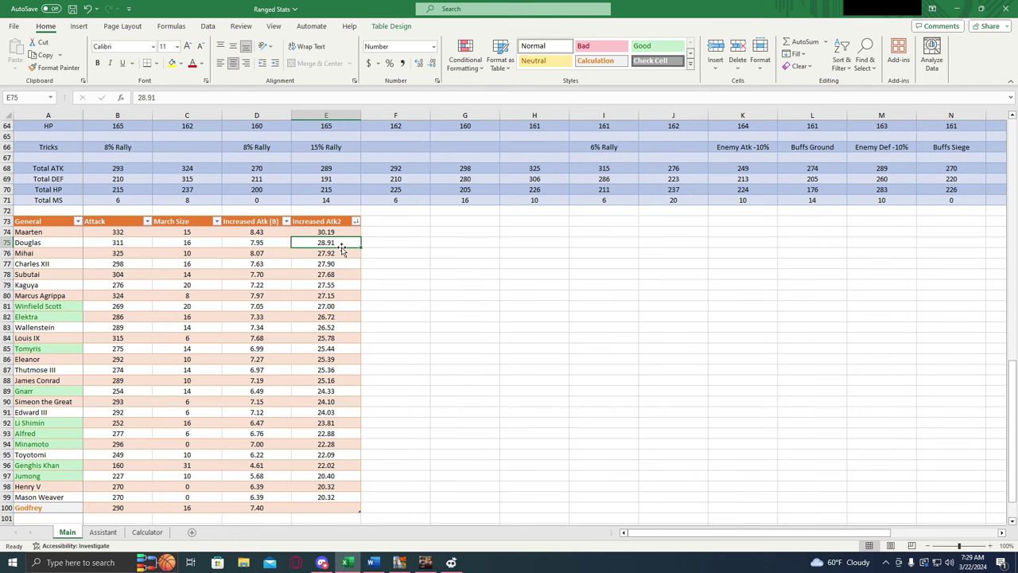
left_click(351, 236)
- Check Maarten's skill, specialty and Tricks entries in the ranged generals' stat table
scroll(871, 419, "up", 4)
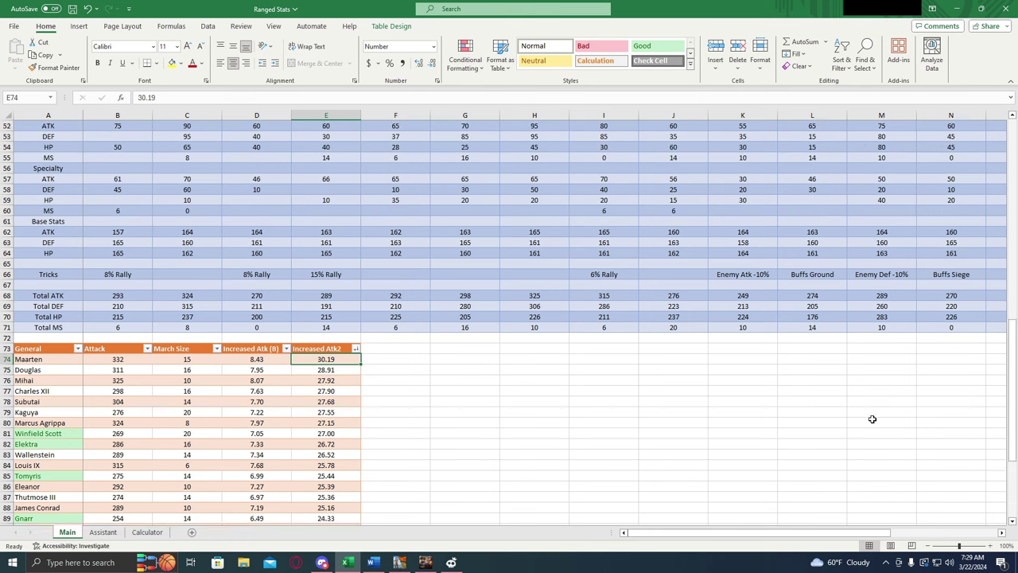
scroll(872, 419, "up", 1)
scroll(872, 419, "right", 3)
scroll(848, 396, "up", 3)
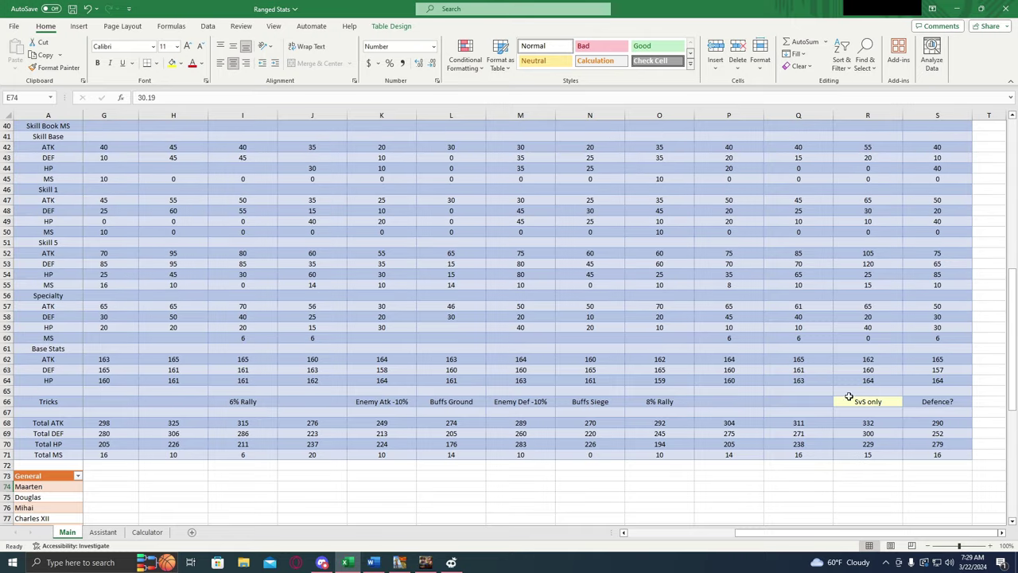
- Return to the general ranking table and examine Douglas's Increased Atk2 against the other ranged generals
scroll(849, 414, "down", 5)
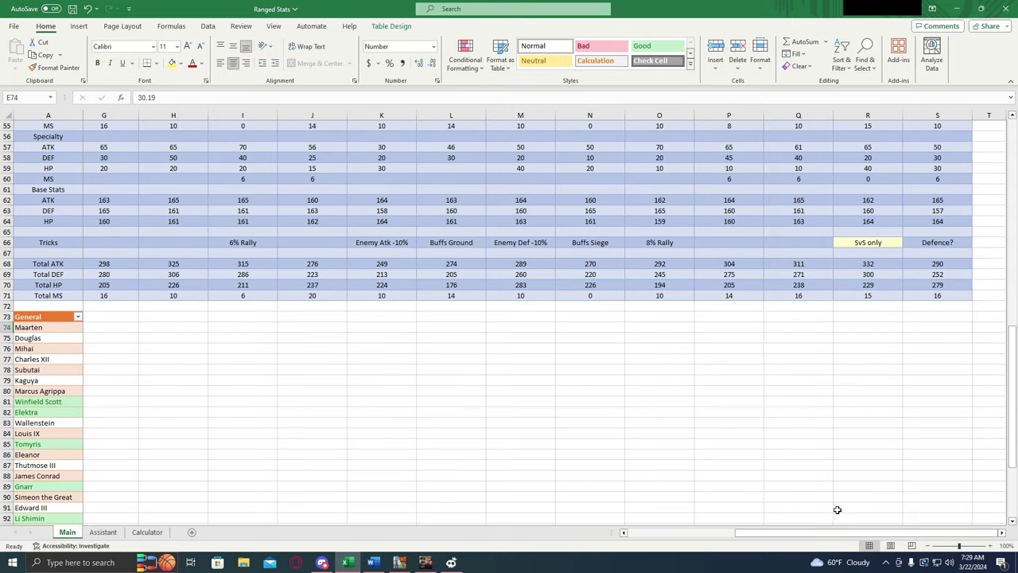
scroll(836, 509, "down", 2)
scroll(716, 490, "left", 3)
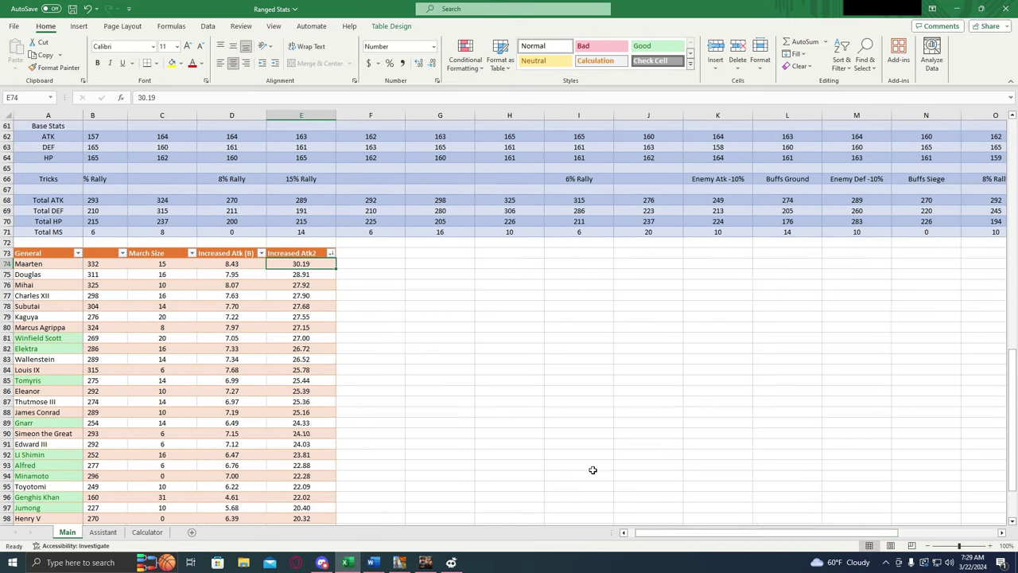
left_click(273, 274)
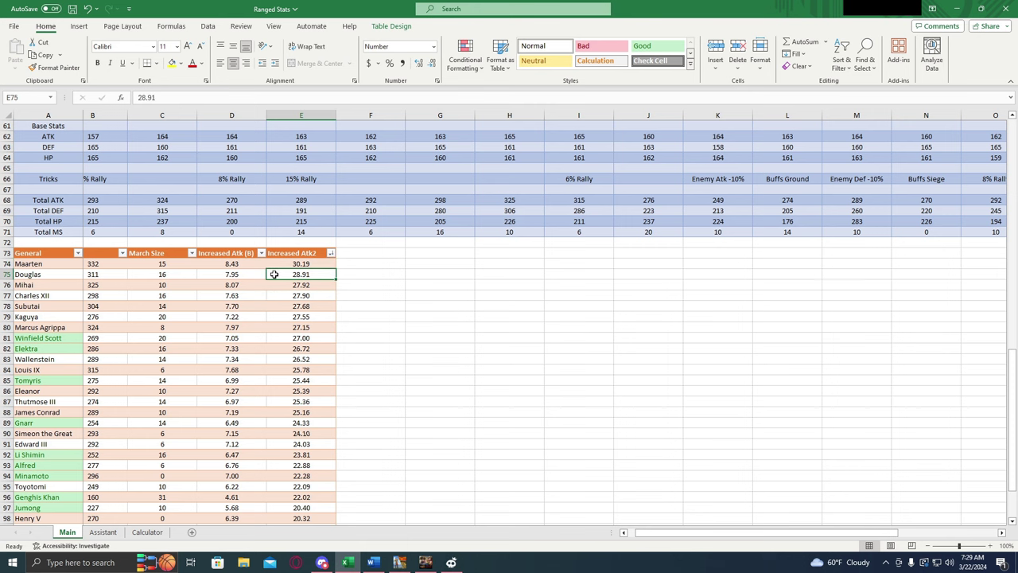
scroll(445, 382, "down", 2)
scroll(623, 501, "left", 1)
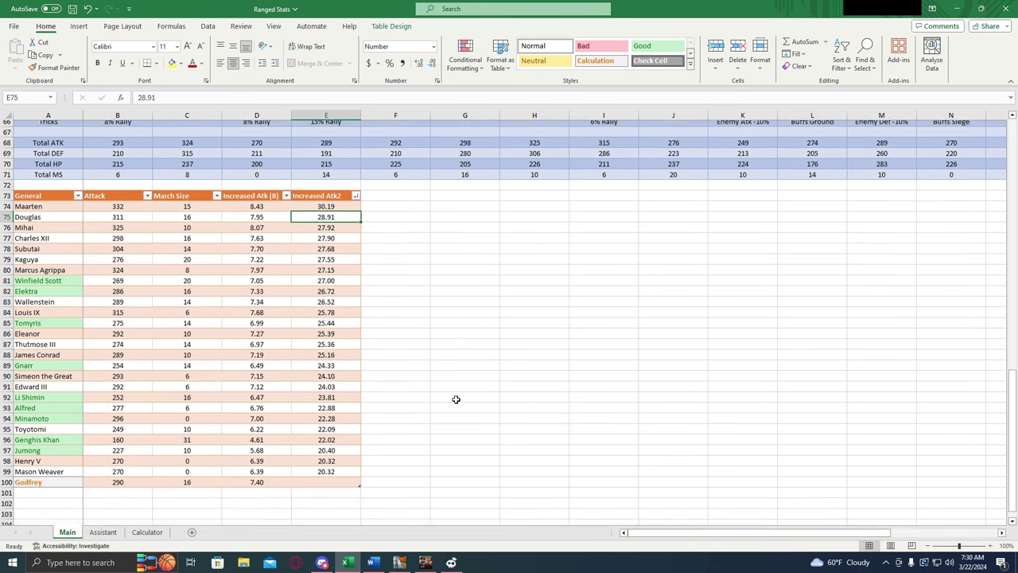
scroll(456, 399, "up", 1)
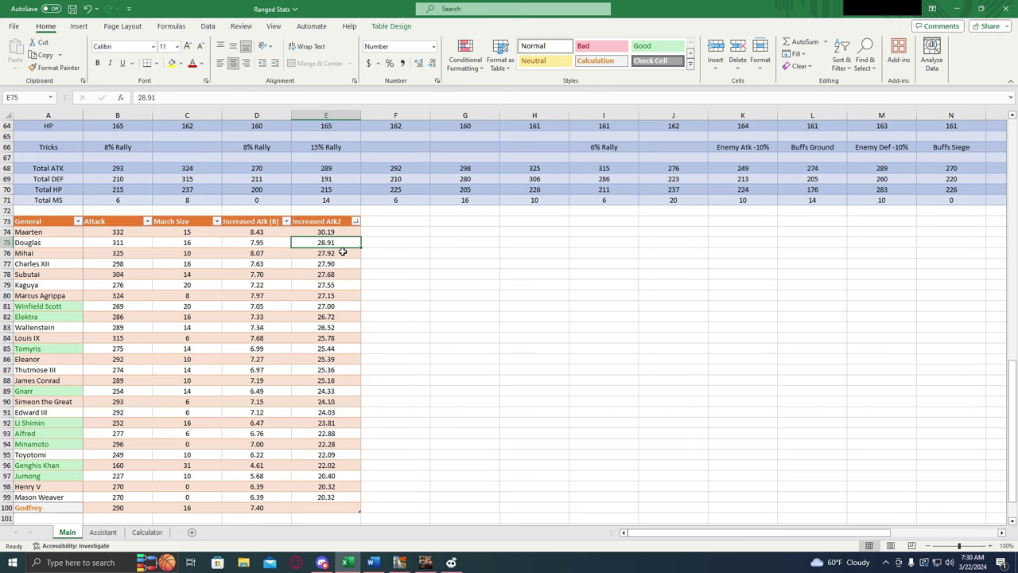
- Check Mihai's Increased Atk2, and compare the skill, specialty and total stats of Douglas, Maarten and Godfrey Bouilon in the ranged generals' table
left_click(343, 249)
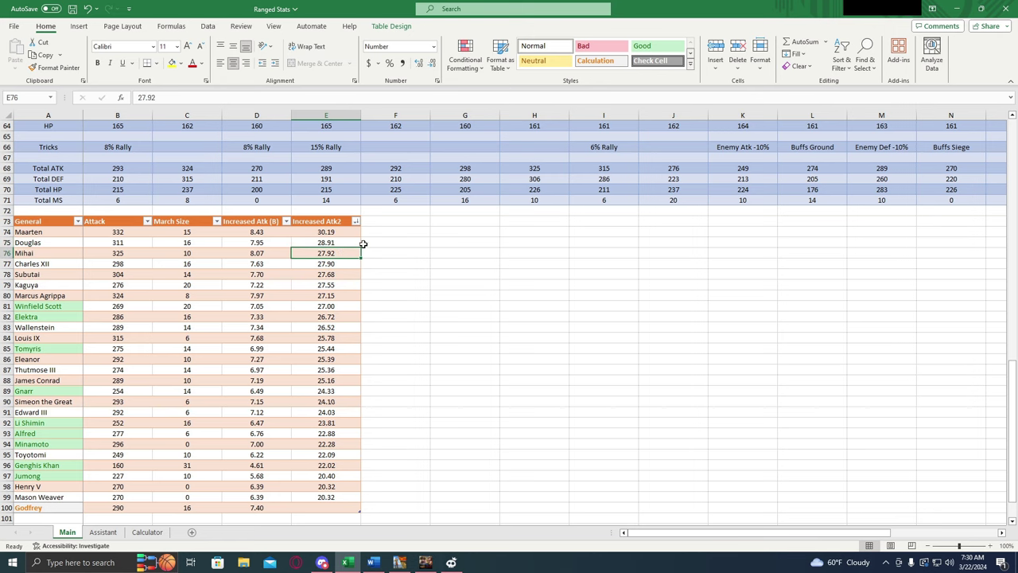
scroll(802, 387, "up", 4)
left_click_drag(819, 533, 832, 537)
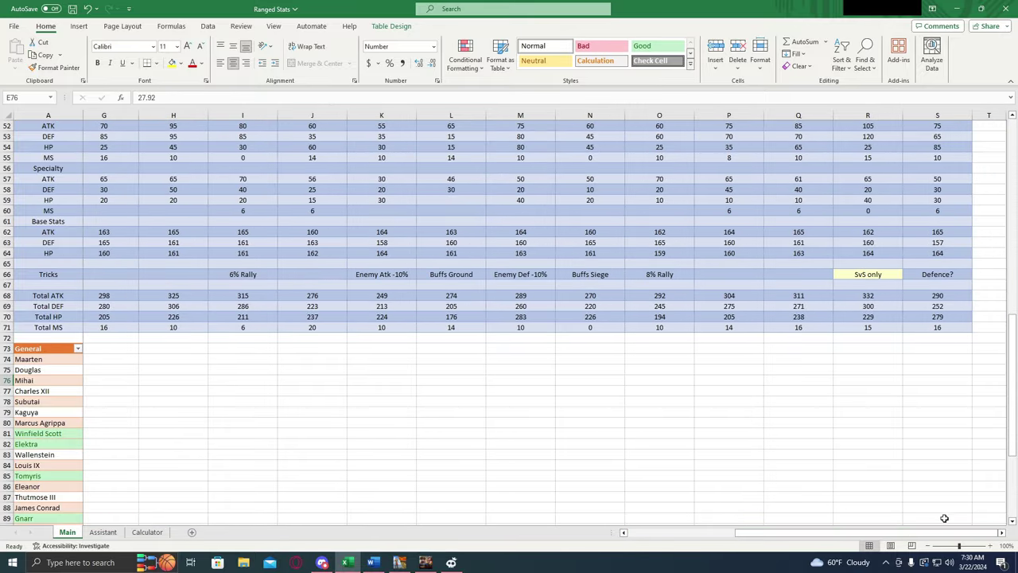
scroll(944, 509, "up", 7)
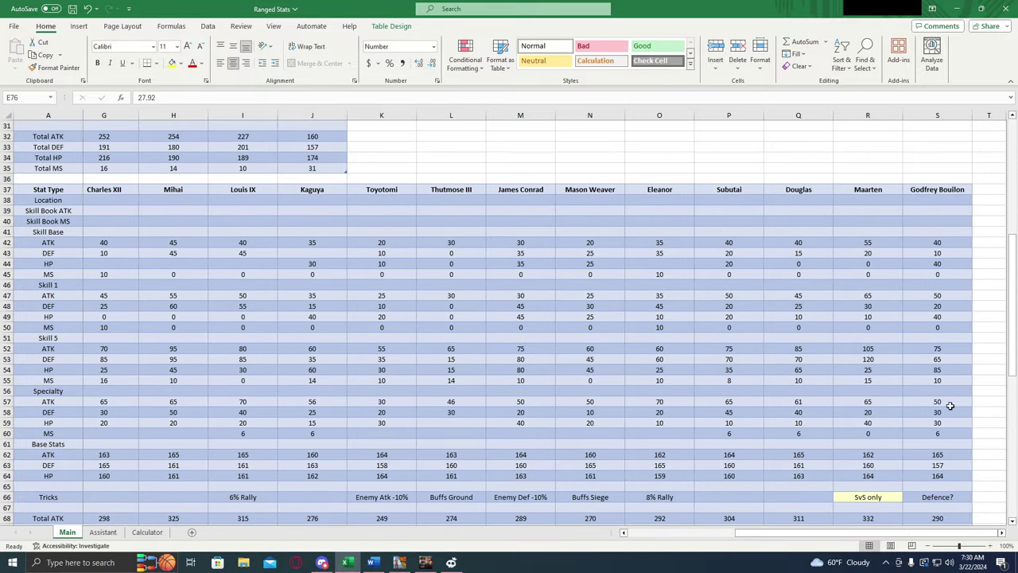
scroll(950, 406, "down", 3)
scroll(958, 439, "up", 1)
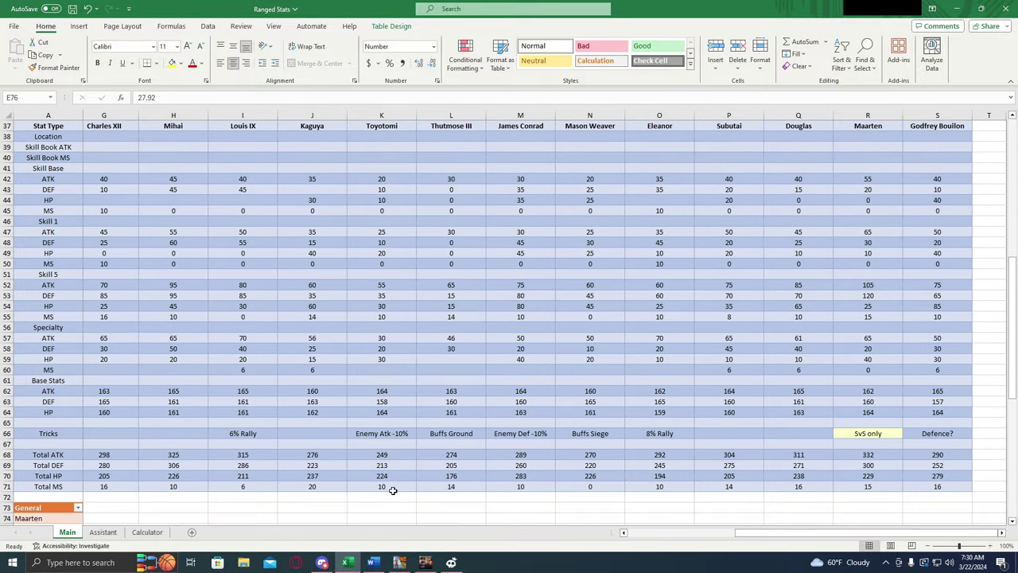
- Open the Assistant sheet and examine Douglas's total ATK, DEF, HP and march size as an assistant
left_click(103, 533)
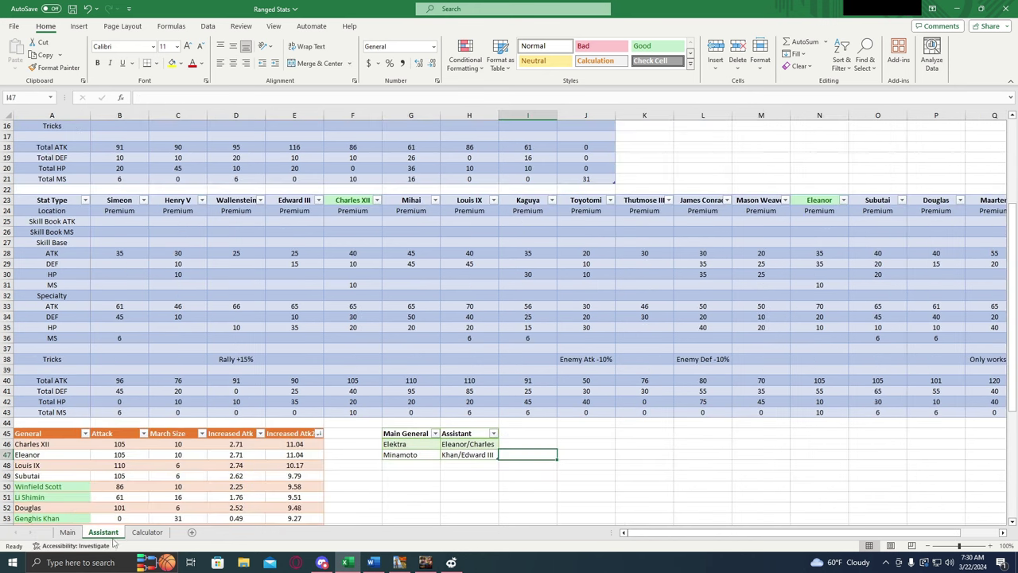
left_click_drag(727, 533, 762, 533)
left_click(847, 381)
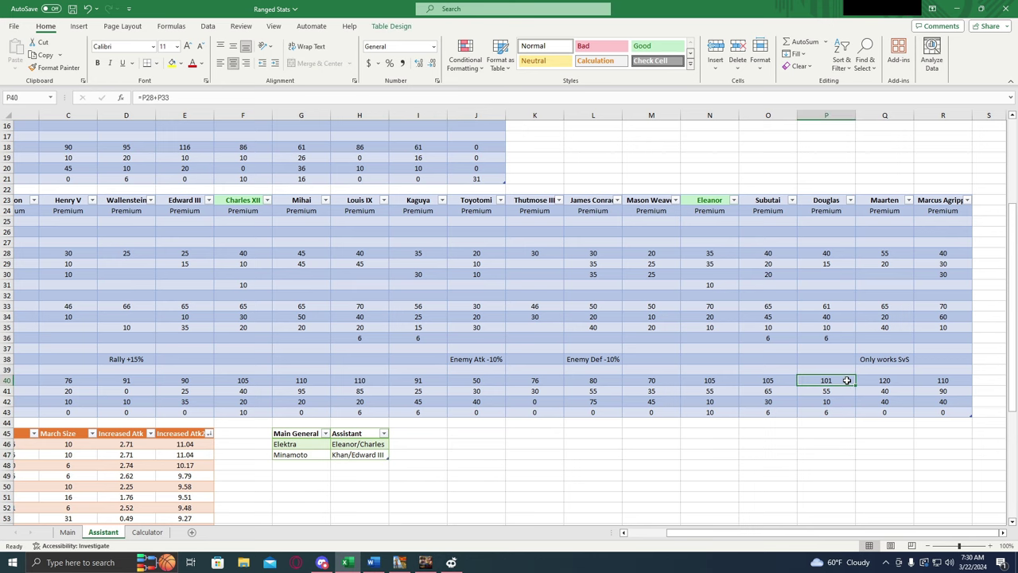
left_click(832, 410)
left_click(835, 401)
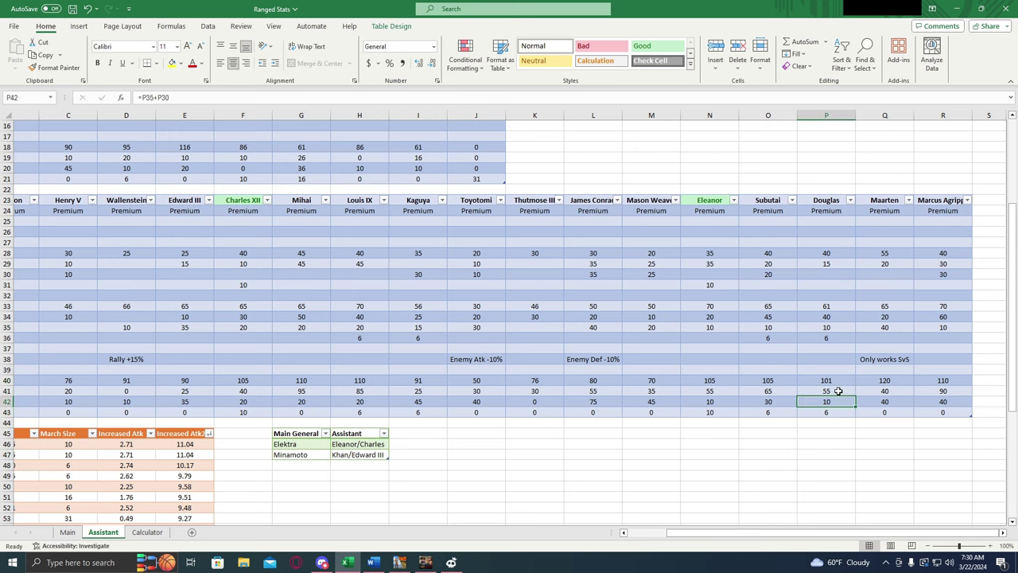
left_click(837, 390)
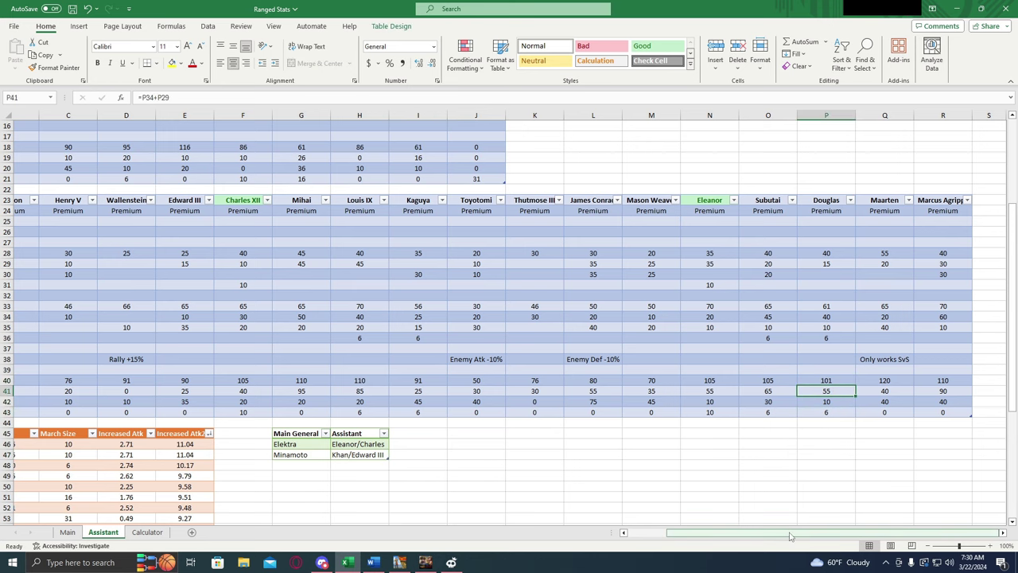
- Sort the assistant ranking table by Increased Atk2 from largest to smallest and check the top entry
left_click_drag(790, 535, 750, 536)
scroll(710, 463, "down", 2)
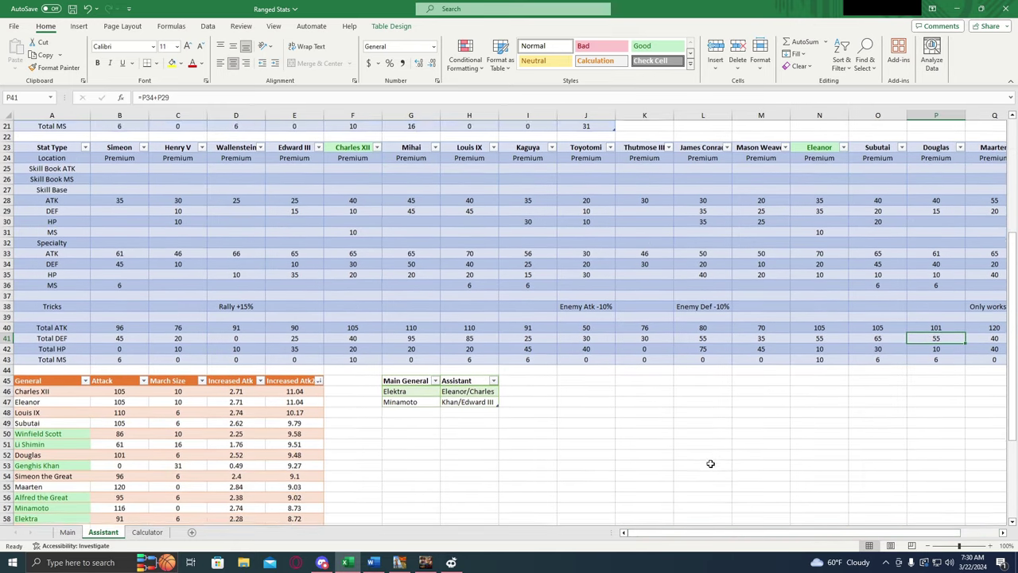
scroll(710, 463, "down", 1)
left_click(317, 341)
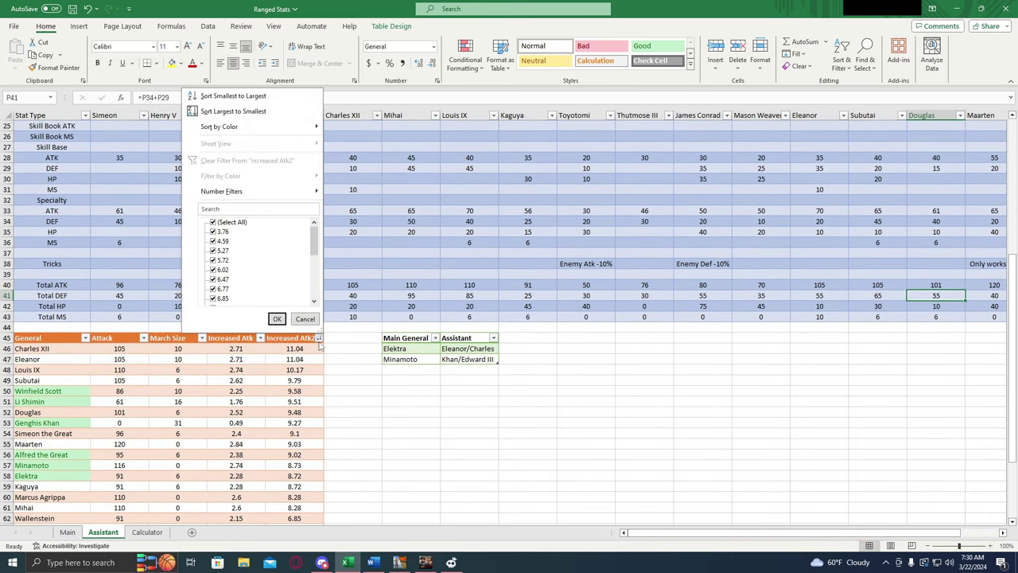
left_click(259, 109)
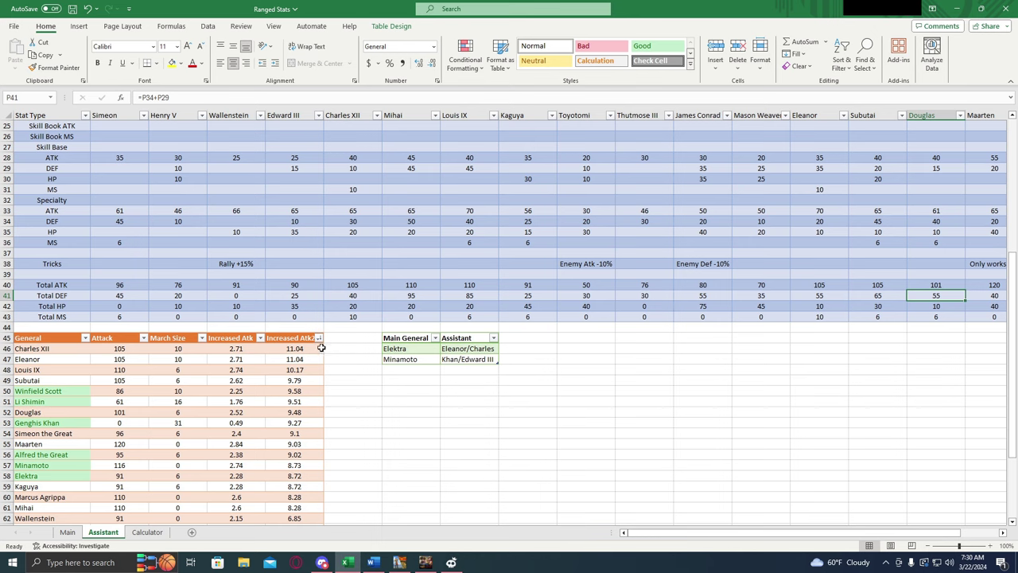
left_click(296, 350)
scroll(54, 354, "down", 1)
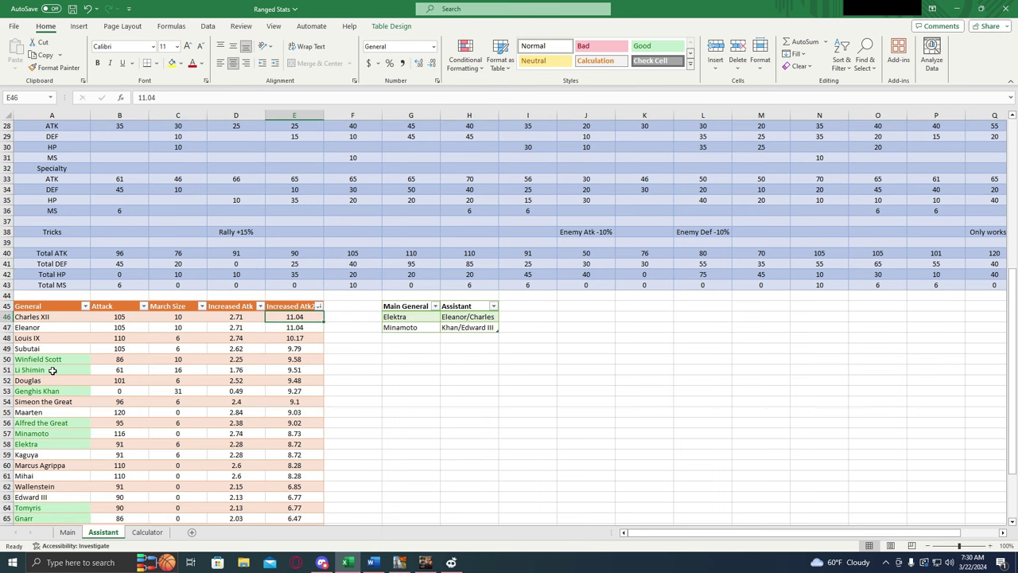
- Compare Douglas's assistant Increased Atk2 with the entries for Charles XII, Eleanor and Louis IX
left_click(55, 380)
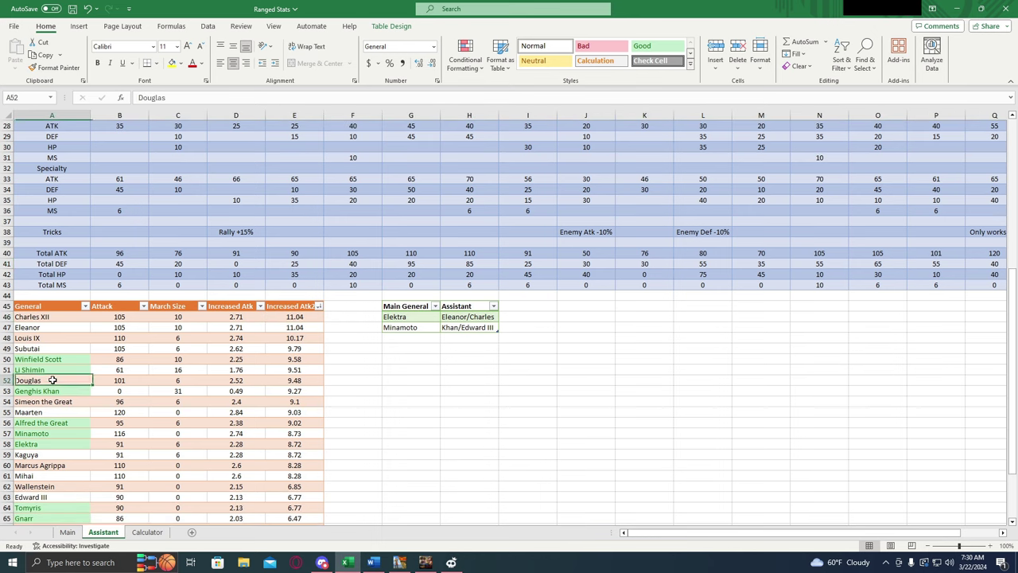
left_click(296, 380)
left_click(60, 382)
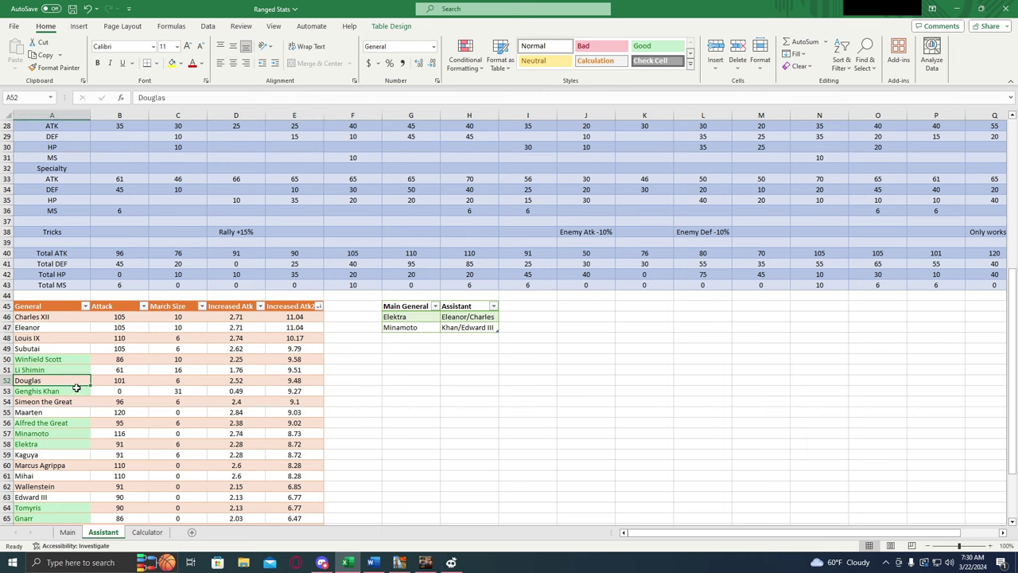
left_click(60, 316)
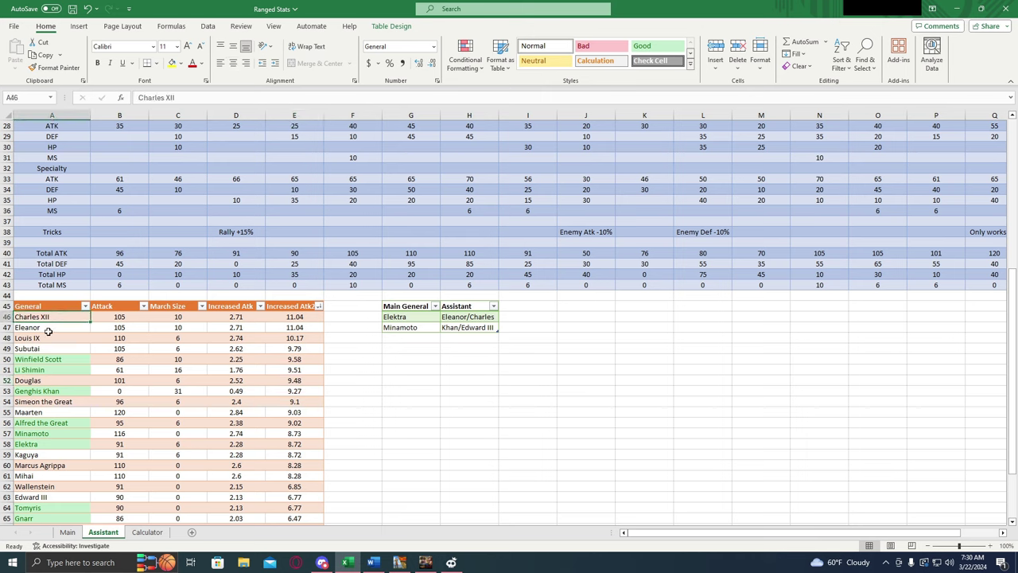
left_click(51, 326)
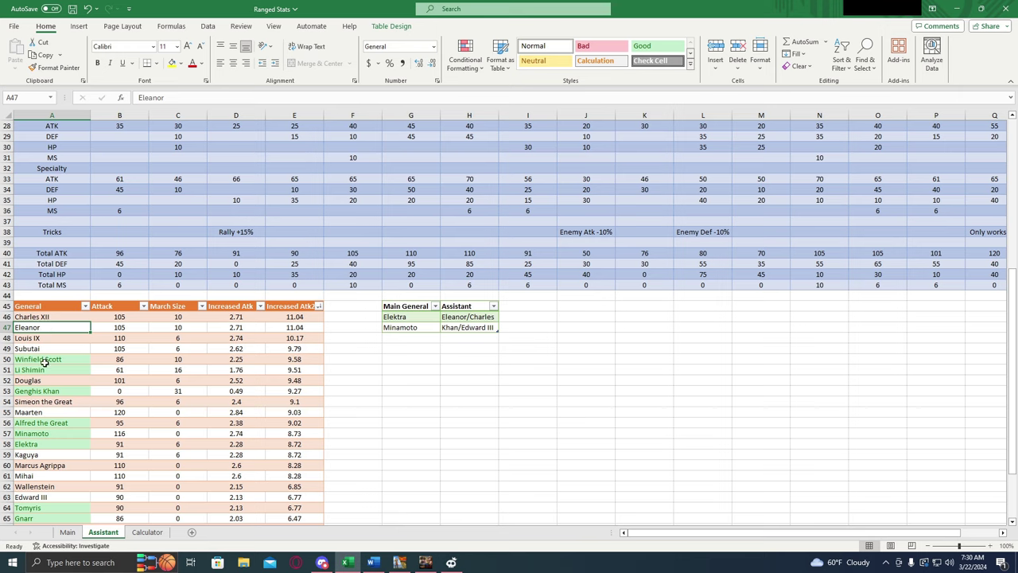
left_click(51, 338)
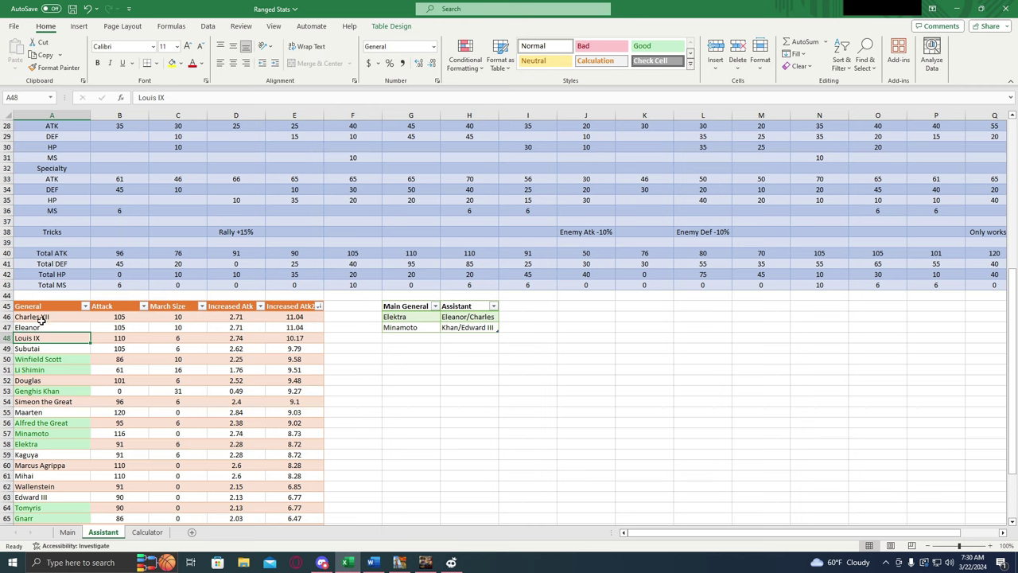
- Return to the Main sheet and examine Godfrey Bouilon's skill, specialty, base stat and Tricks entries
left_click(69, 533)
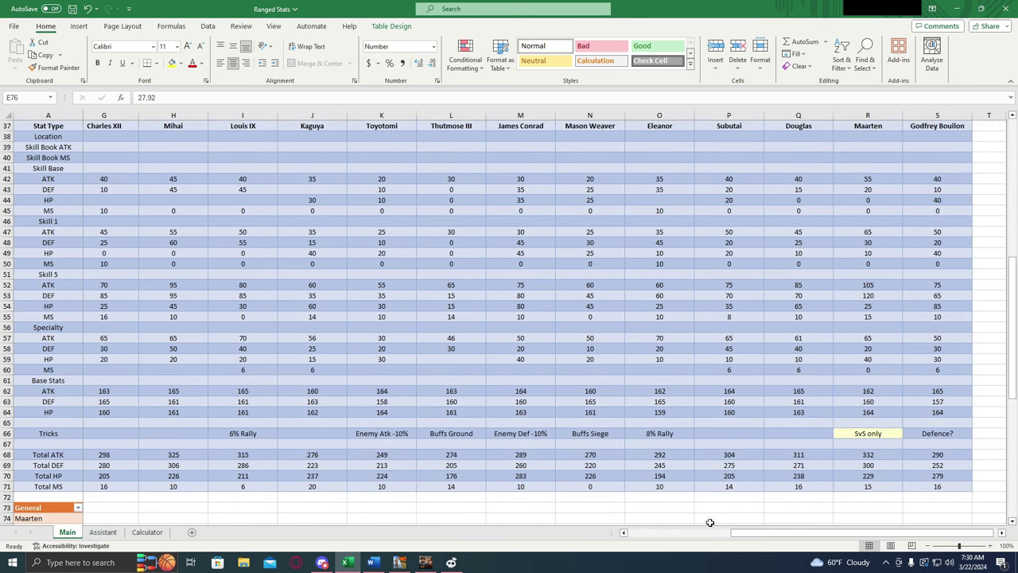
scroll(955, 444, "up", 2)
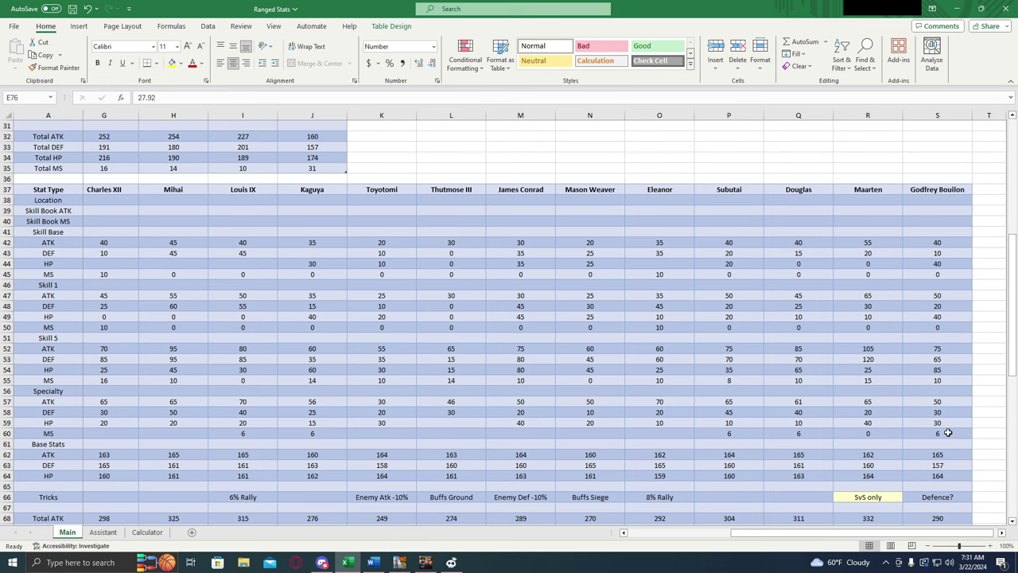
scroll(952, 442, "down", 1)
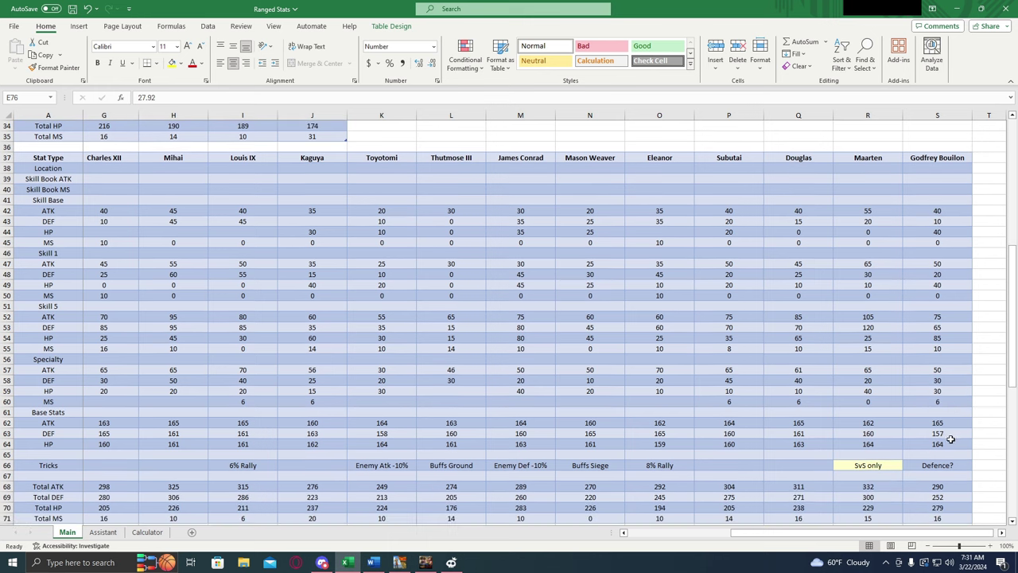
scroll(983, 397, "up", 1)
scroll(967, 382, "down", 2)
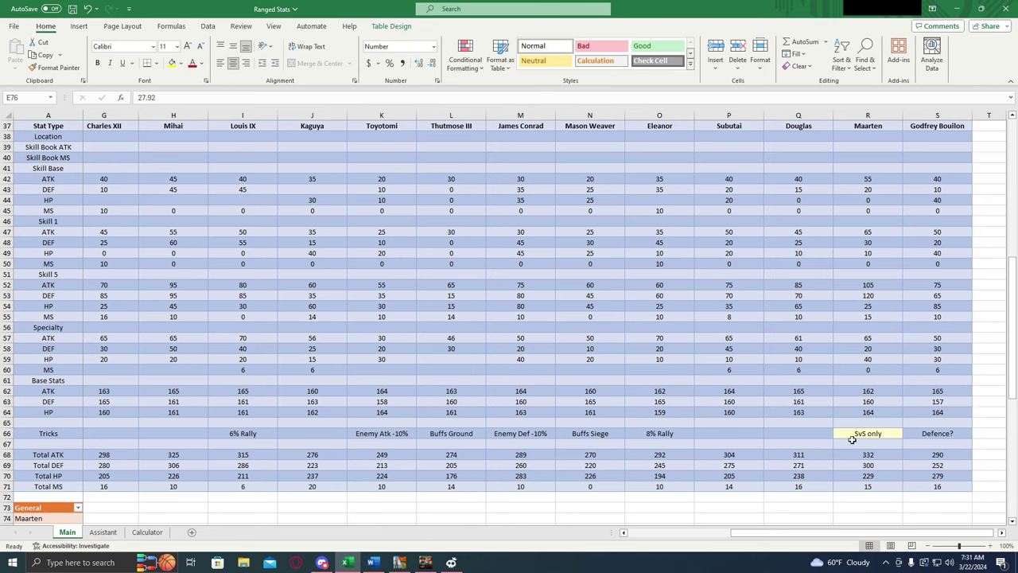
scroll(847, 450, "up", 1)
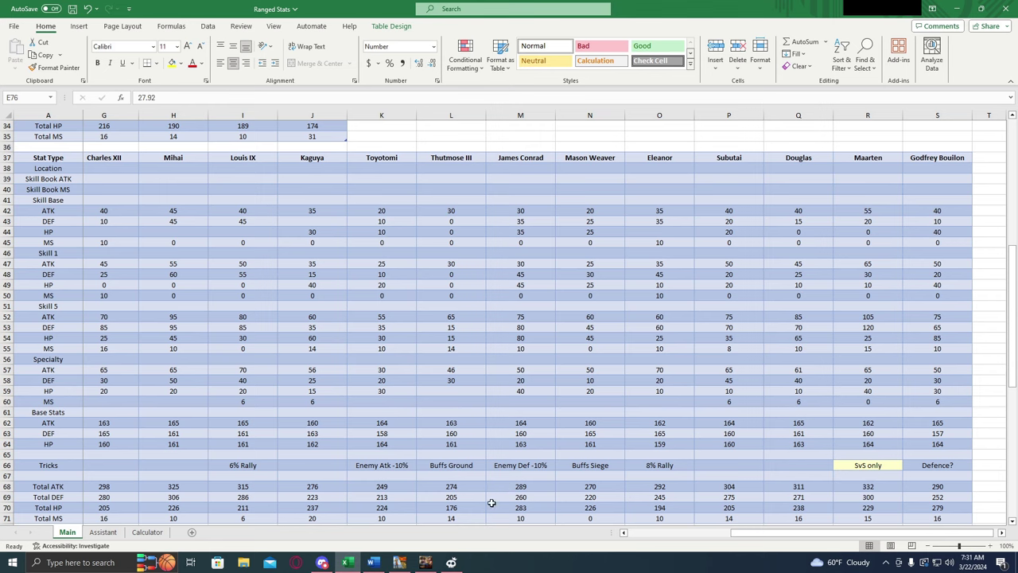
- Switch to Evony: The King's Return and read the general's Covenant attributes from War Covenant through Civilization Covenant
left_click(426, 562)
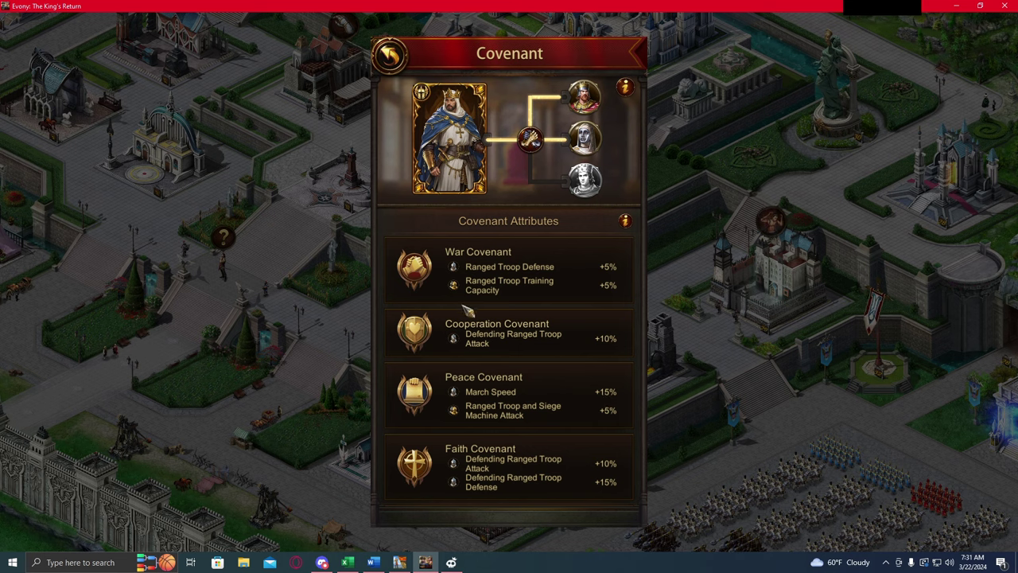
left_click_drag(588, 289, 588, 266)
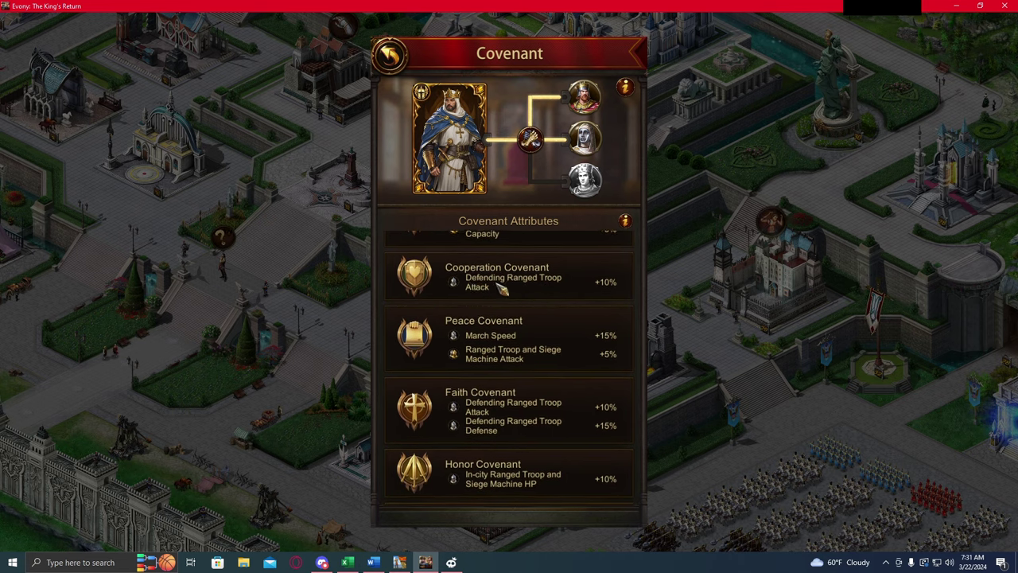
left_click_drag(572, 286, 585, 240)
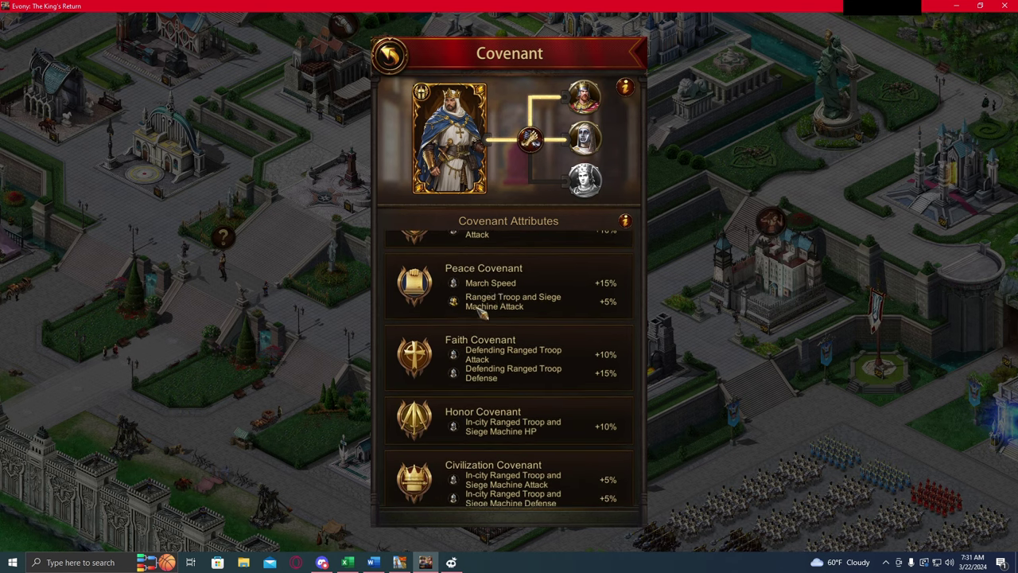
scroll(525, 315, "up", 1)
scroll(515, 306, "down", 2)
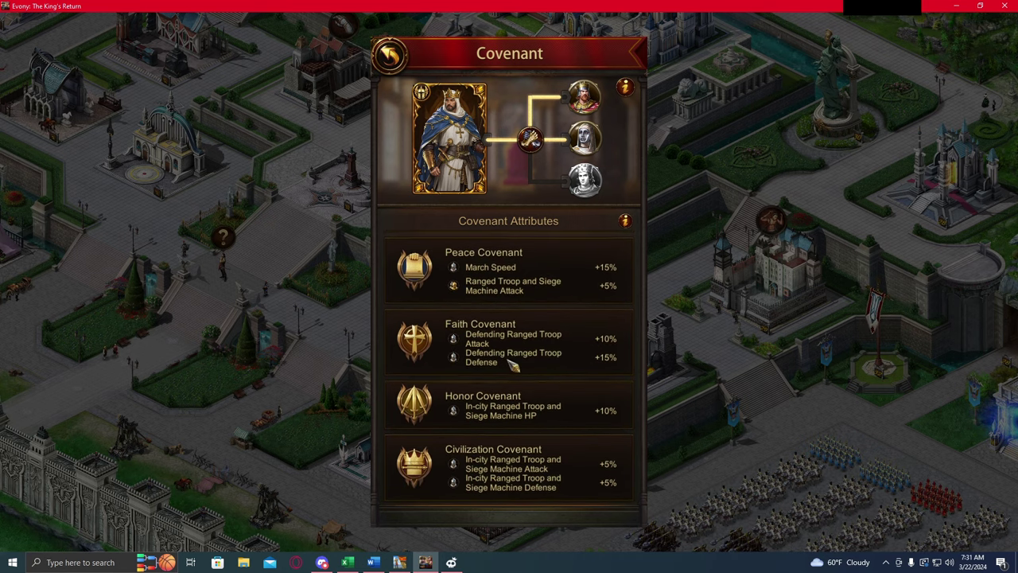
scroll(535, 388, "down", 1)
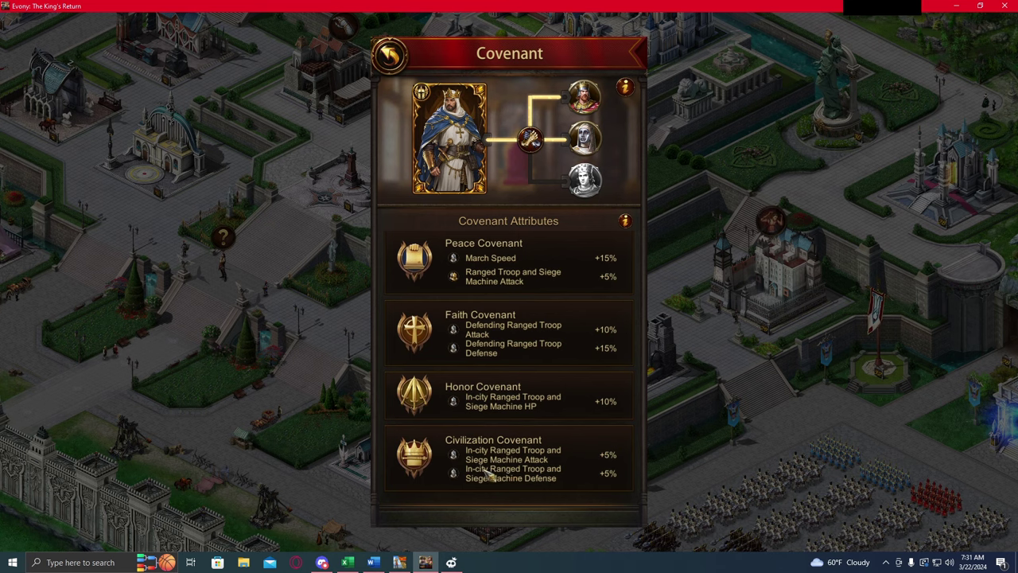
scroll(532, 395, "down", 1)
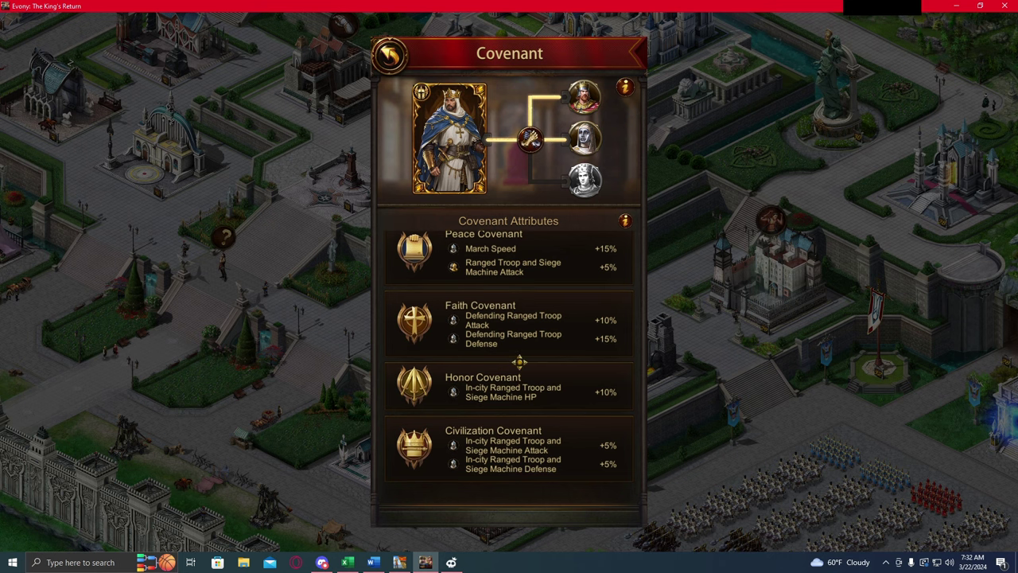
- Re-examine the Cooperation, Faith, Honor and Civilization covenants for their defending and in-city ranged troop bonuses
left_click_drag(520, 357, 528, 475)
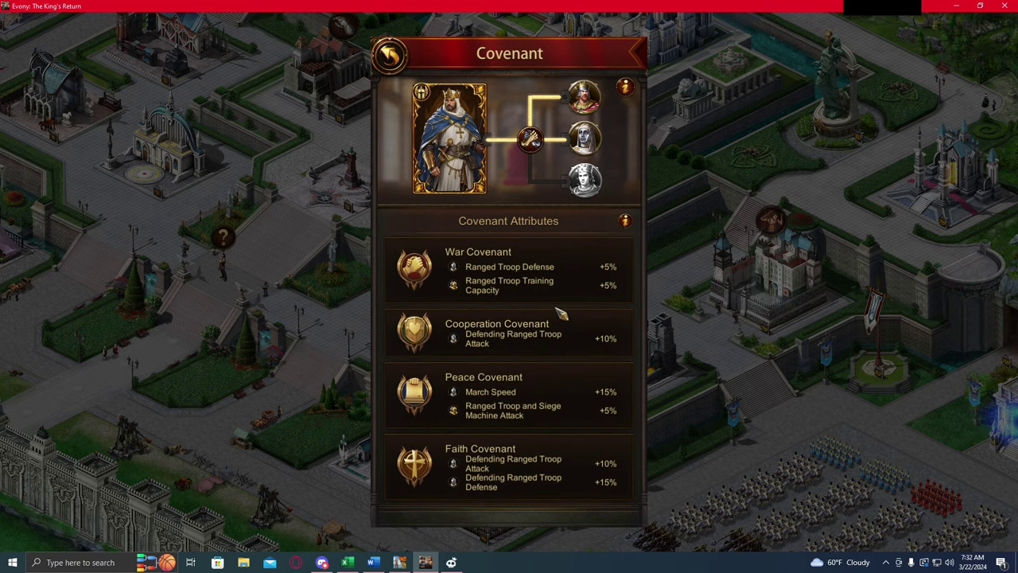
scroll(604, 439, "down", 3)
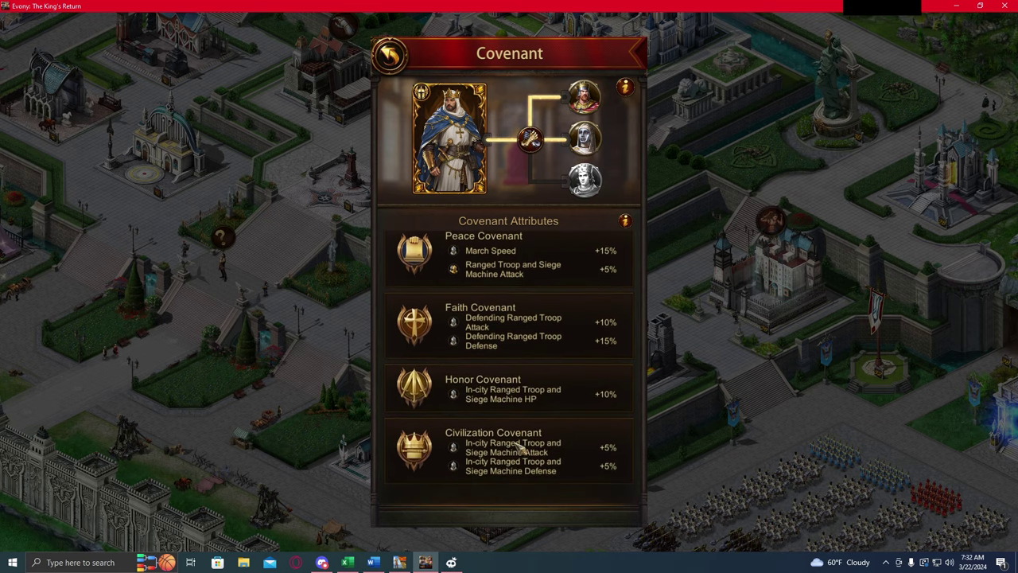
left_click_drag(541, 401, 564, 451)
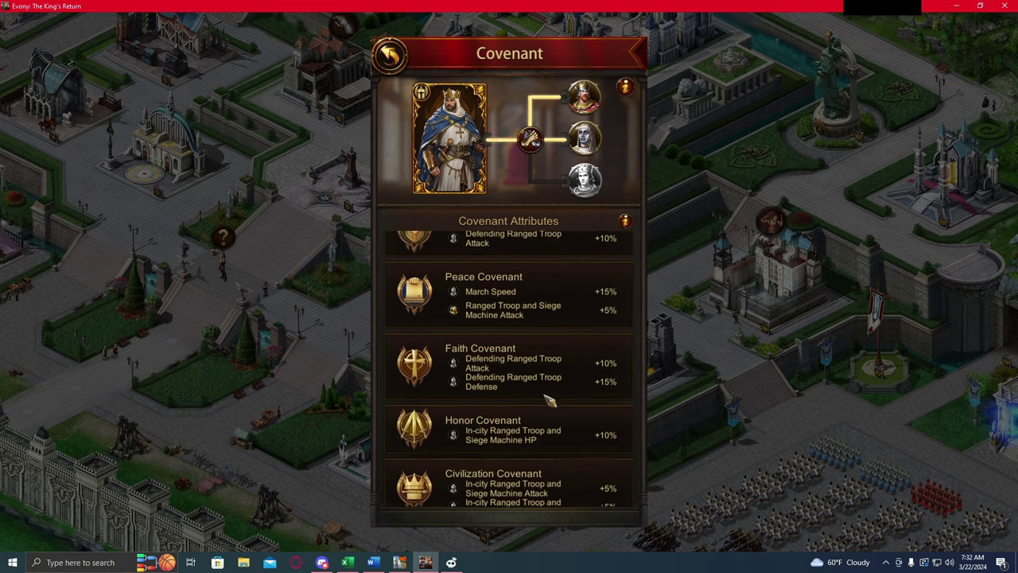
left_click_drag(549, 400, 579, 452)
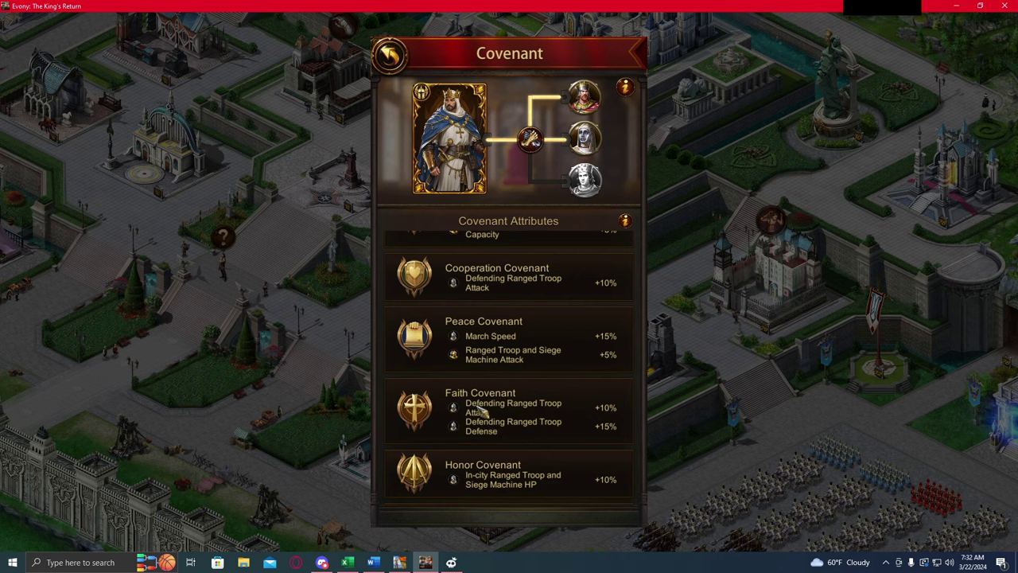
scroll(517, 409, "up", 1)
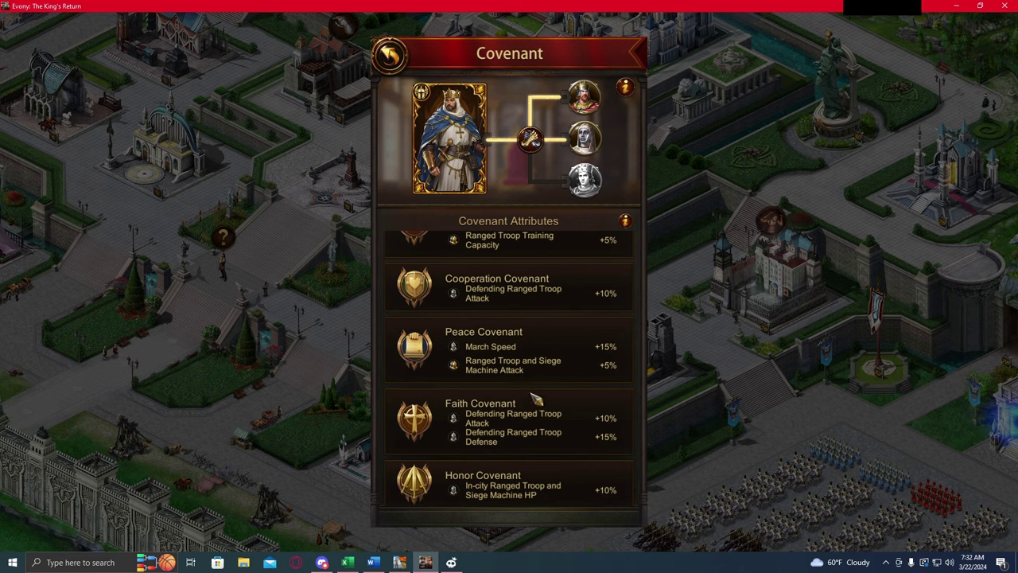
left_click_drag(582, 438, 590, 469)
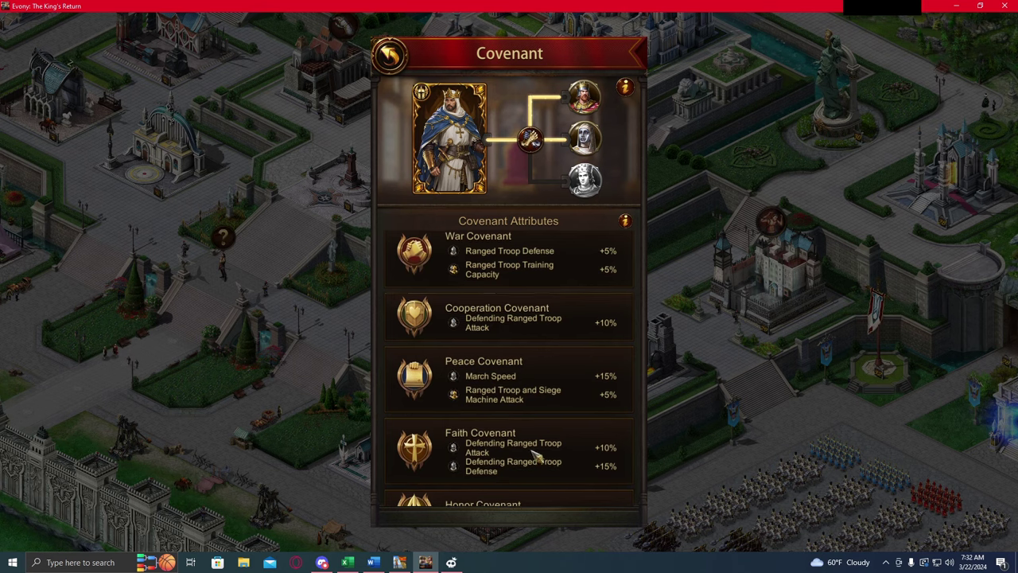
left_click_drag(538, 455, 552, 391)
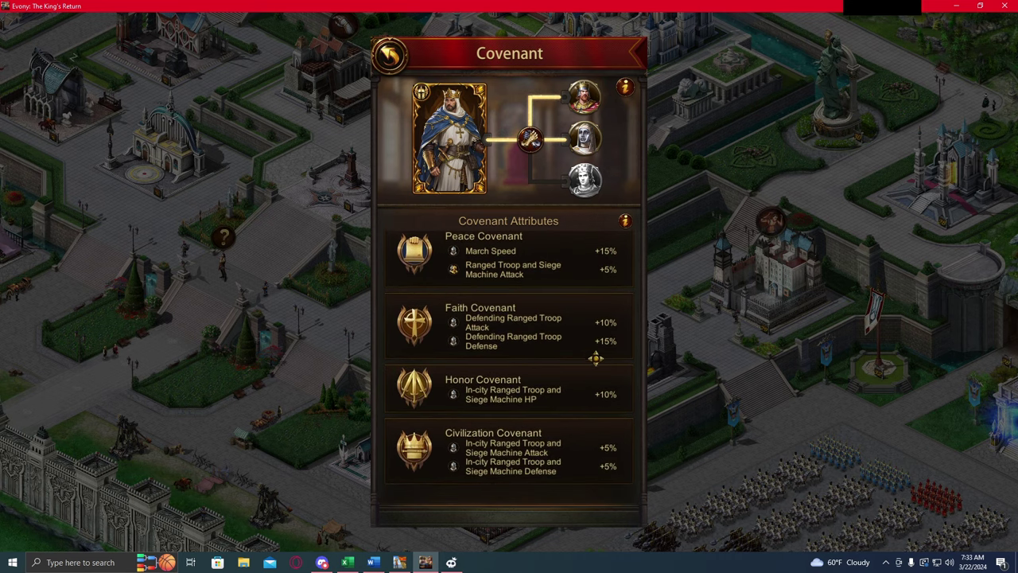
- Review Godfrey of Bouillon's covenant list once more from War Covenant down to Civilization Covenant, comparing the ranged troop bonuses
left_click_drag(593, 355, 595, 481)
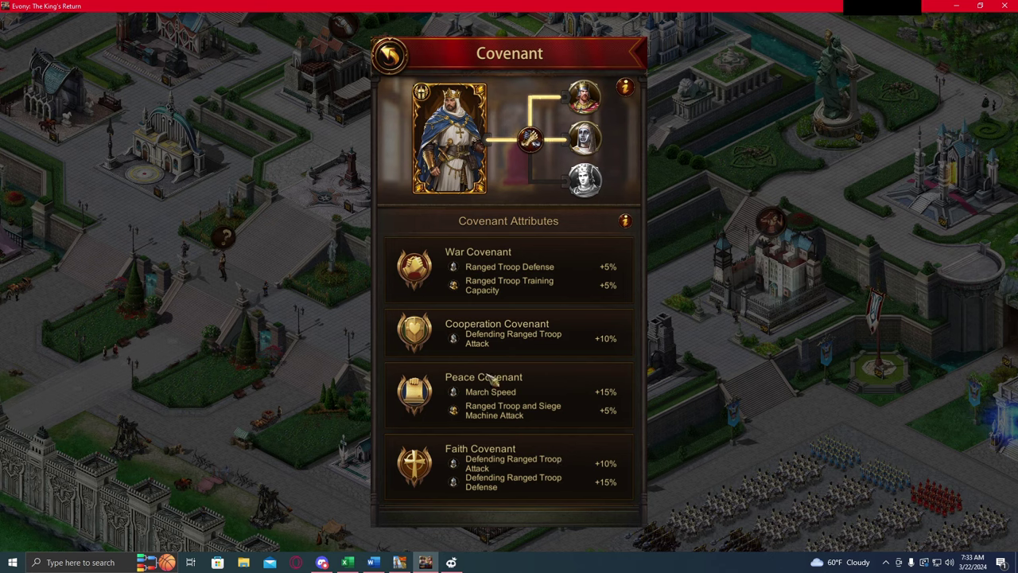
left_click_drag(545, 459, 554, 431)
scroll(552, 445, "down", 3)
scroll(609, 420, "up", 5)
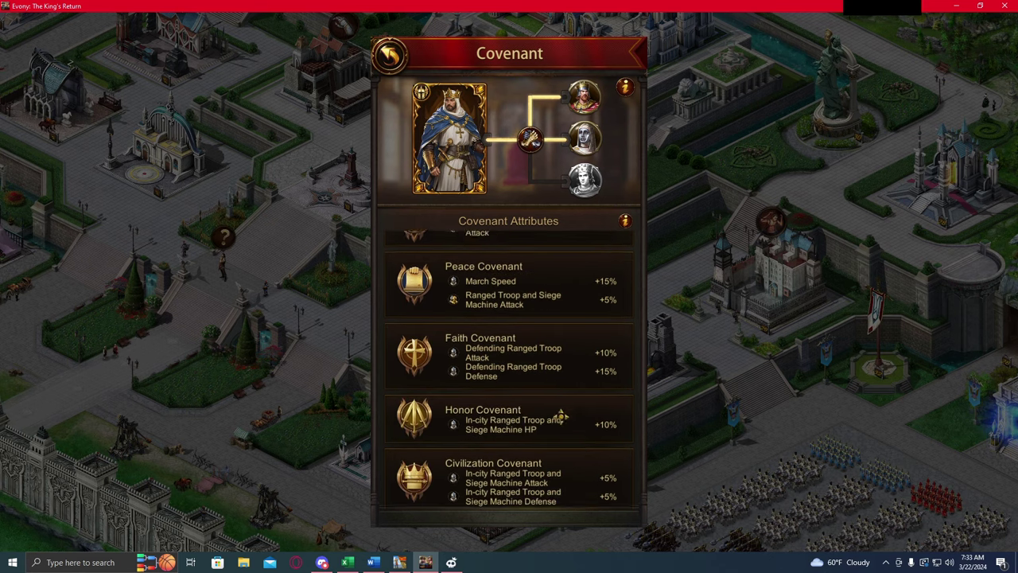
scroll(555, 497, "down", 3)
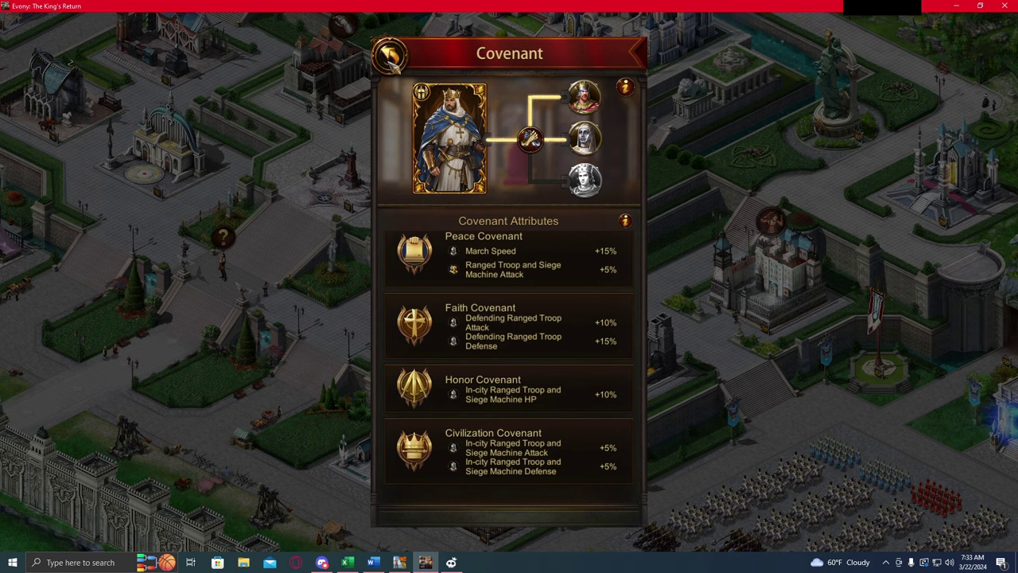
scroll(574, 306, "down", 2)
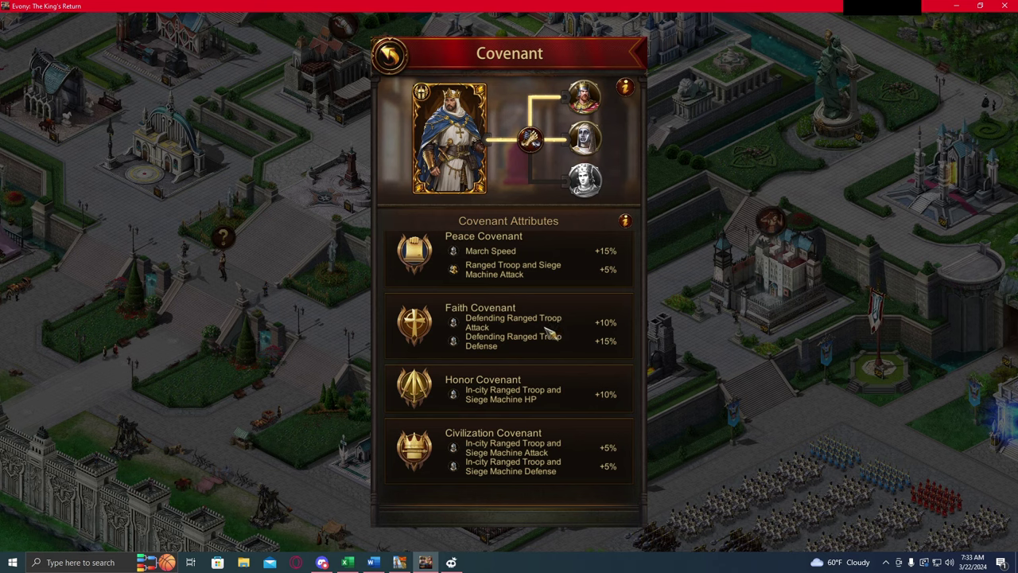
scroll(568, 326, "down", 2)
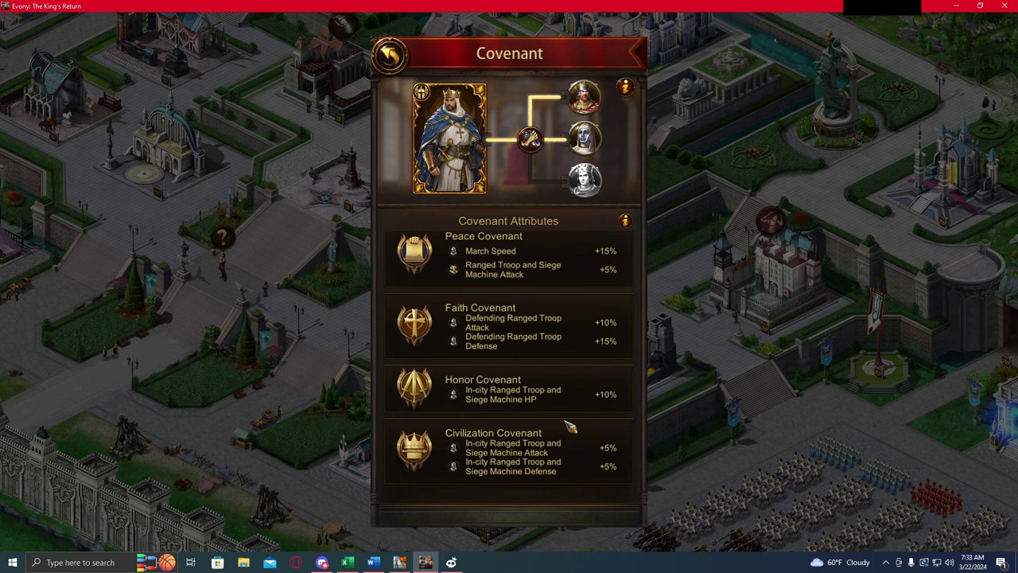
- Leave the covenant details and examine the star-level bonuses of Godfrey of Bouillon's King of Jerusalem skill
left_click(390, 50)
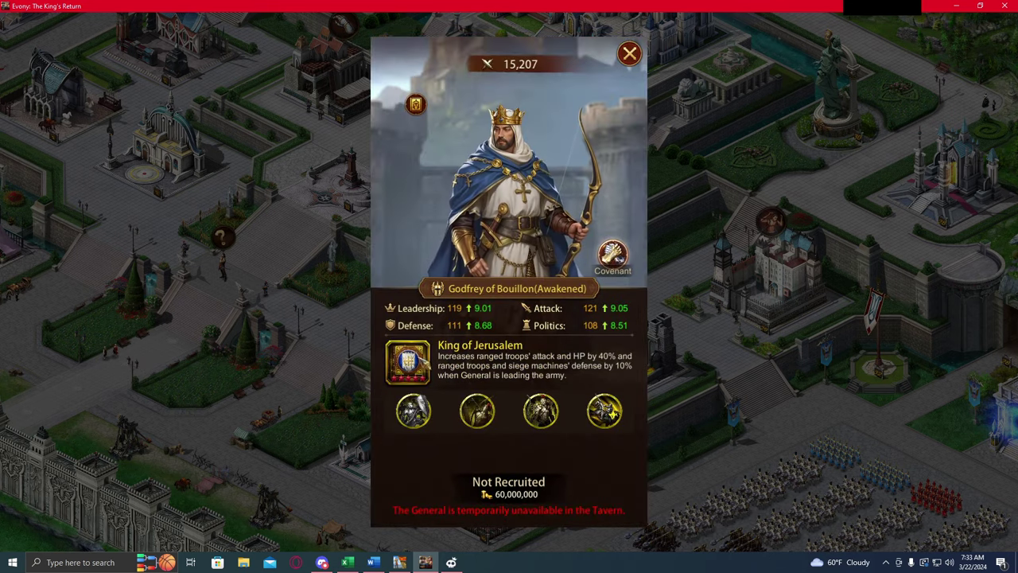
left_click(413, 362)
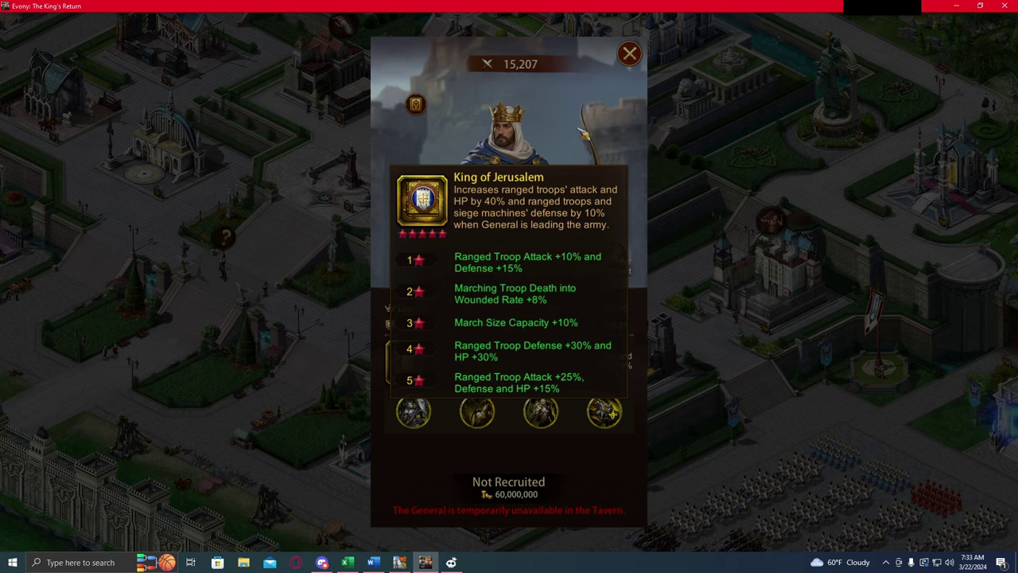
left_click(583, 131)
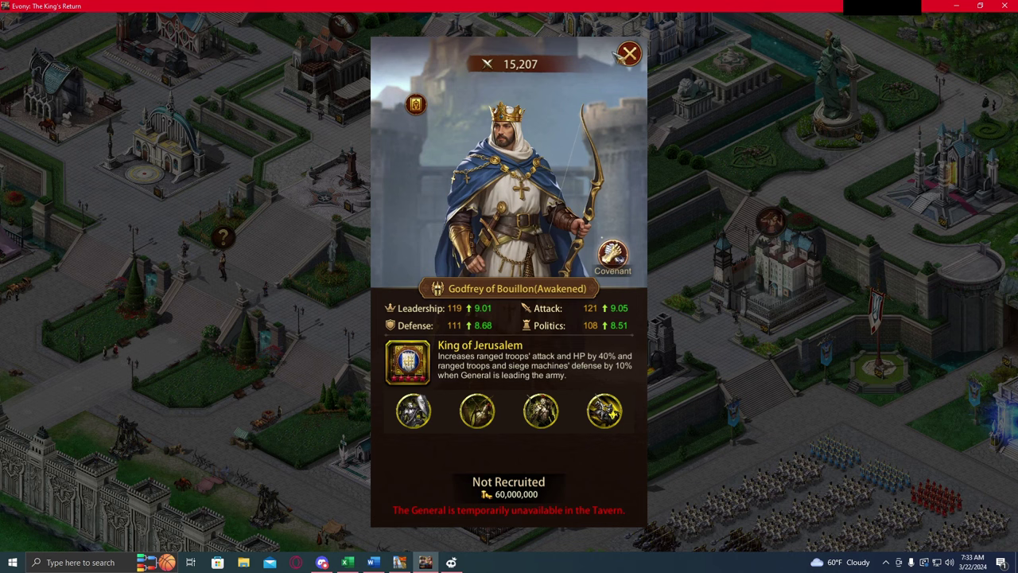
- Close Godfrey of Bouillon's details and the general portraits to return to the city view
left_click(633, 58)
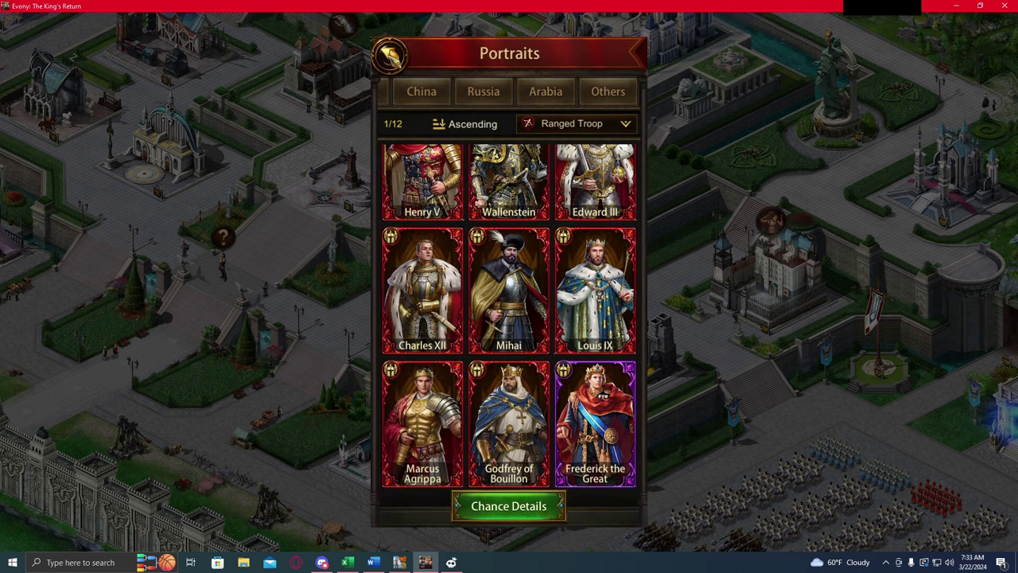
left_click(391, 57)
left_click(390, 57)
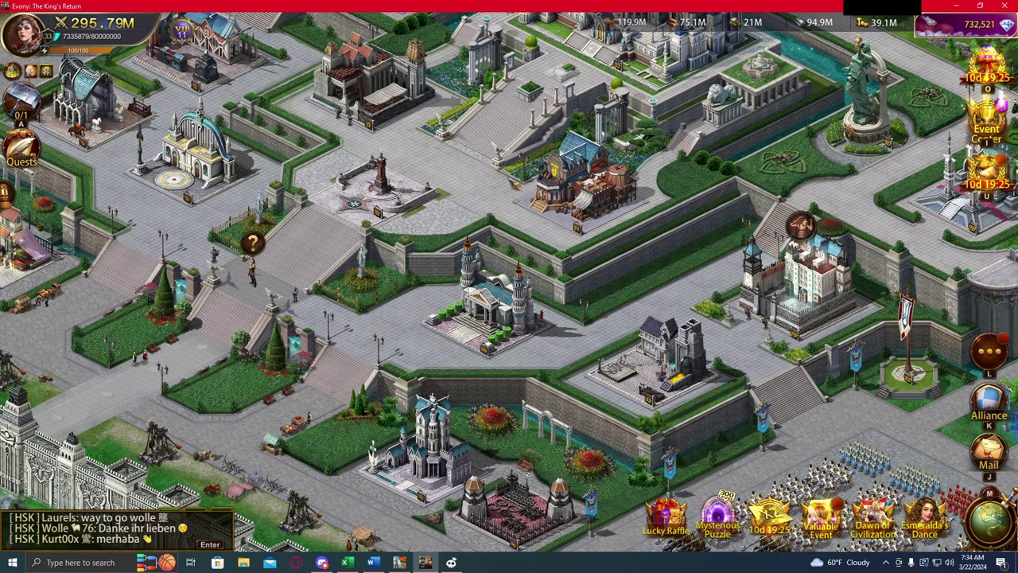
left_click_drag(592, 241, 606, 231)
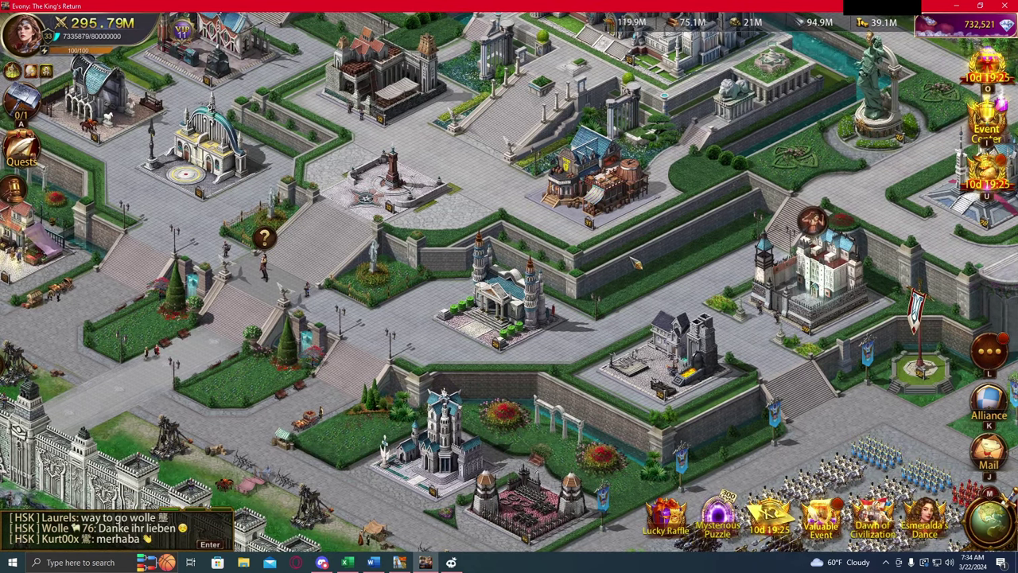